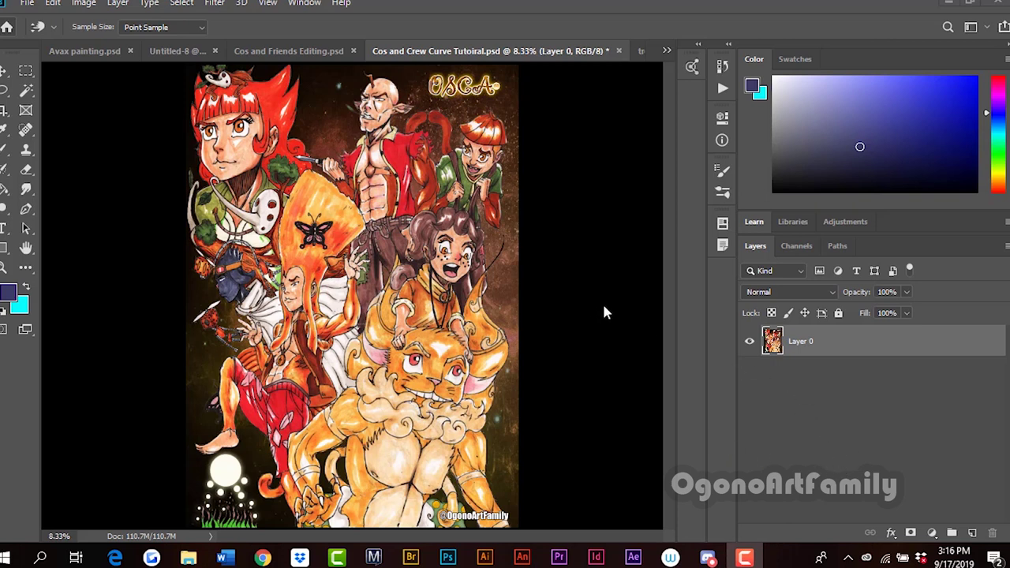
left_click(84, 3)
mouse_move(99, 45)
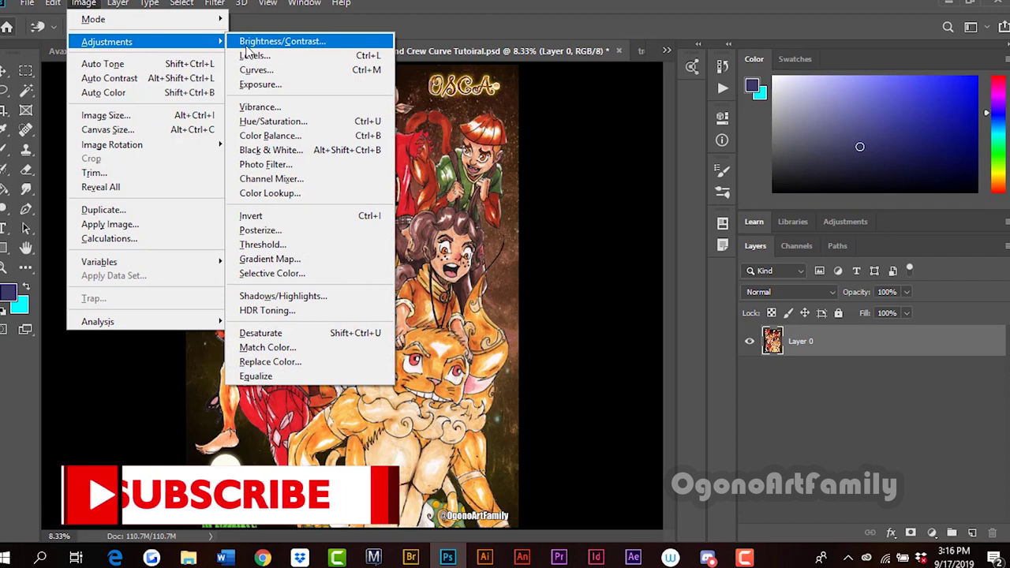
left_click(282, 41)
left_click_drag(585, 143, 613, 144)
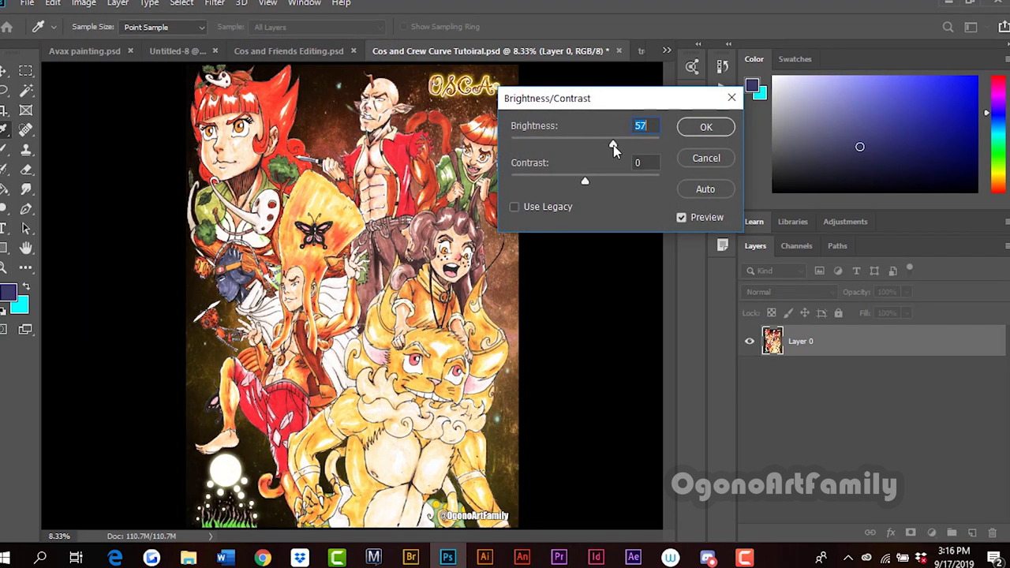
mouse_move(584, 181)
left_mouse_down()
mouse_move(569, 186)
mouse_move(601, 185)
left_mouse_up()
mouse_move(613, 144)
left_mouse_down()
mouse_move(590, 149)
mouse_move(587, 184)
mouse_move(596, 150)
left_mouse_up()
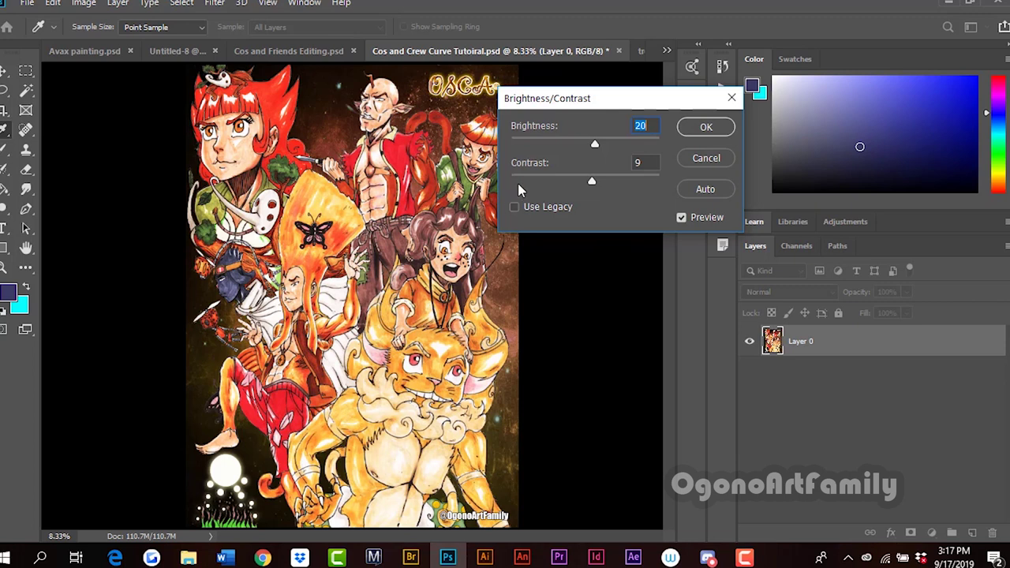
left_click(693, 157)
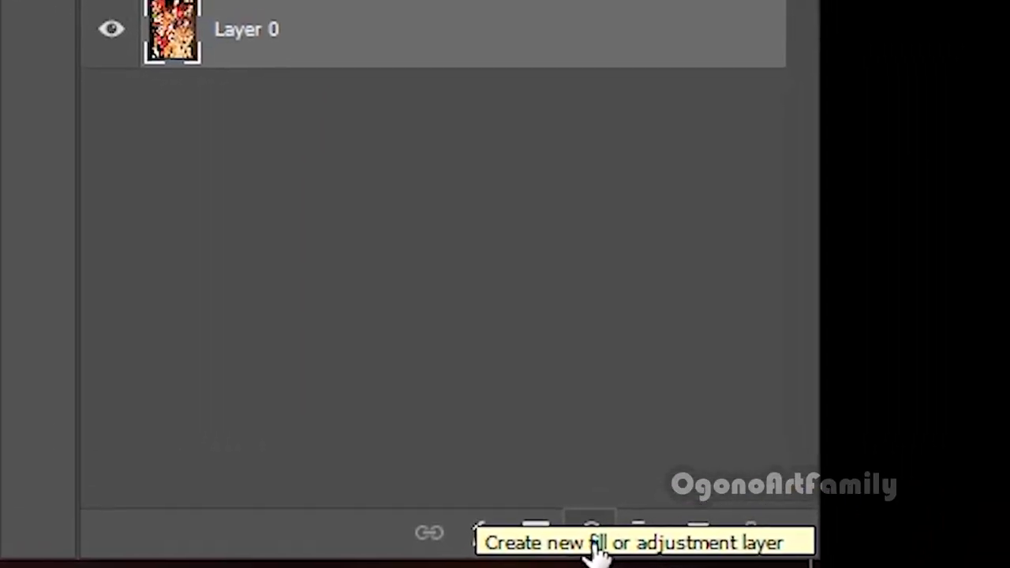
- Add a Curves adjustment layer above Layer 0 and place one highlight point and one shadow point on its RGB curve
left_click(605, 509)
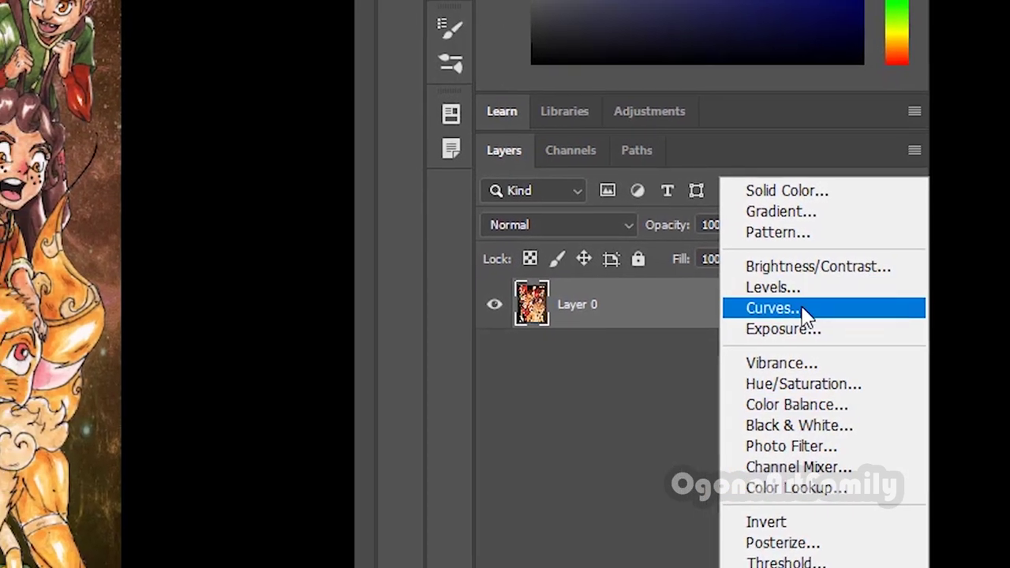
left_click(823, 314)
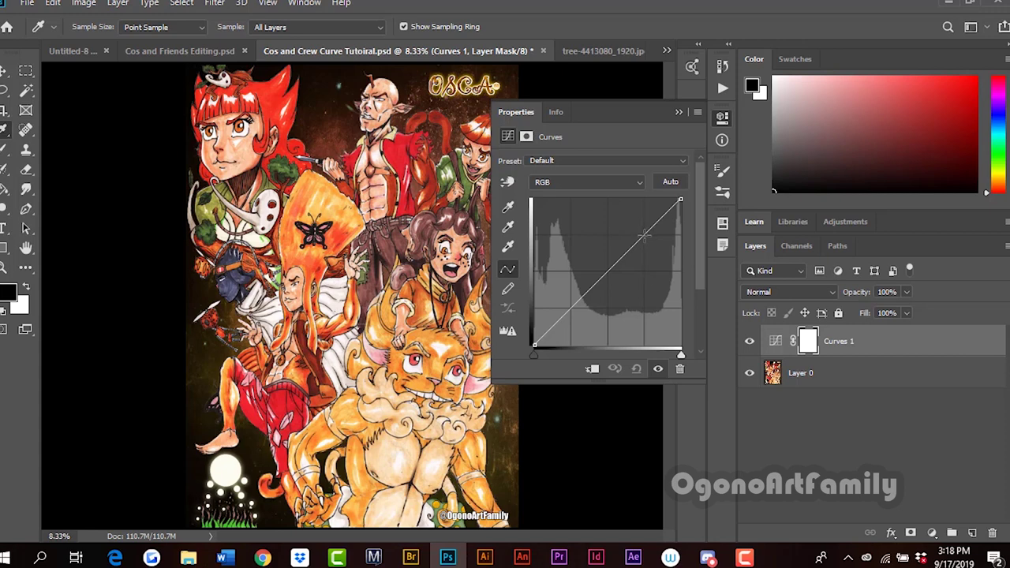
left_click(648, 233)
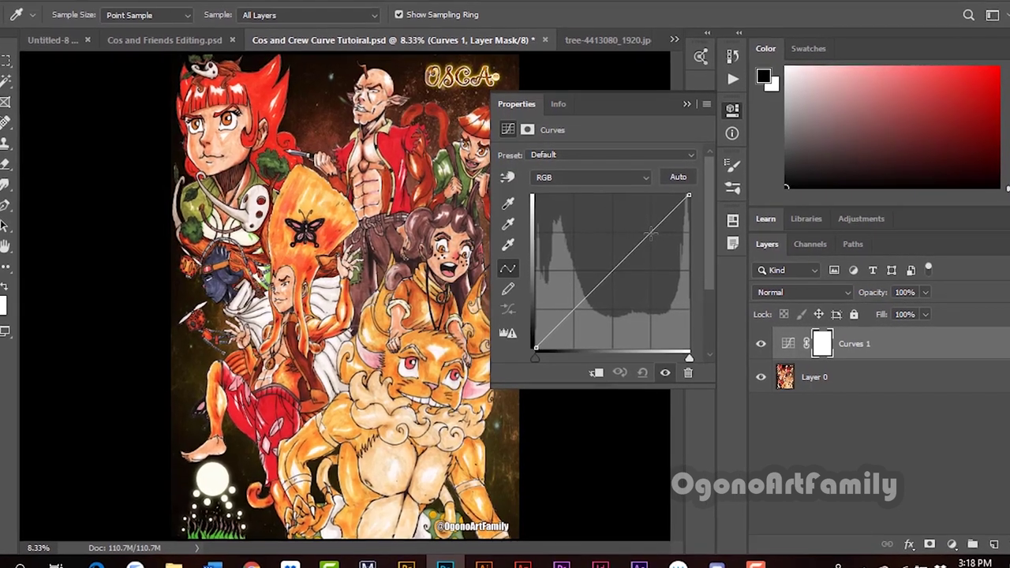
left_click(573, 310)
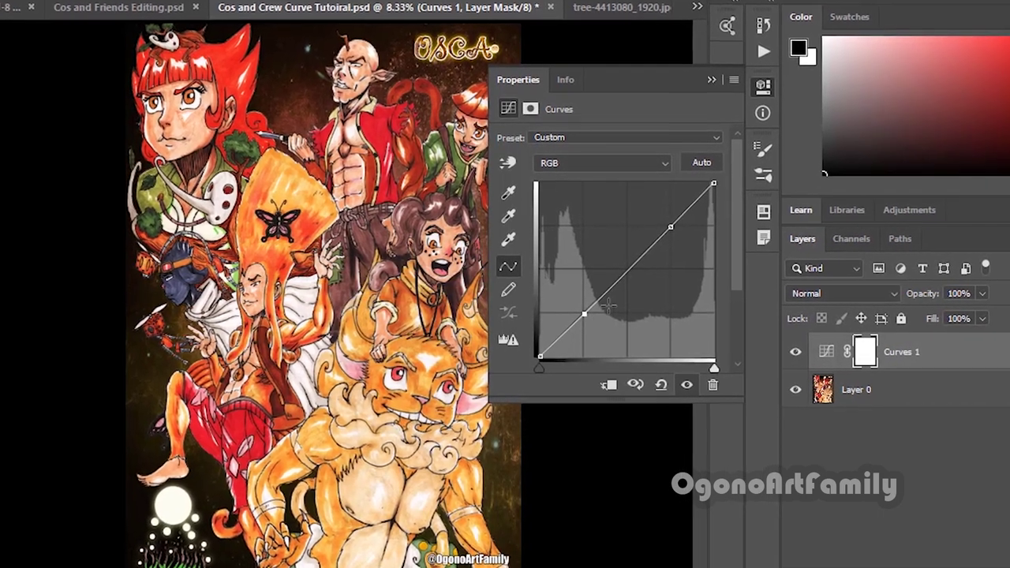
left_click(676, 227)
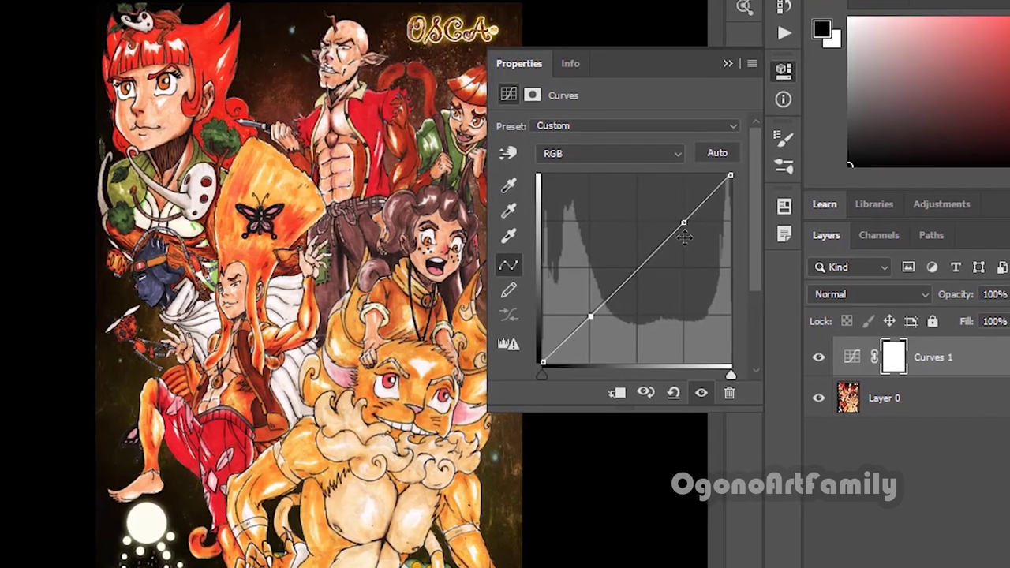
- Shape the RGB curve into an S by raising the highlight point and lowering the shadow point
left_click_drag(688, 219, 685, 206)
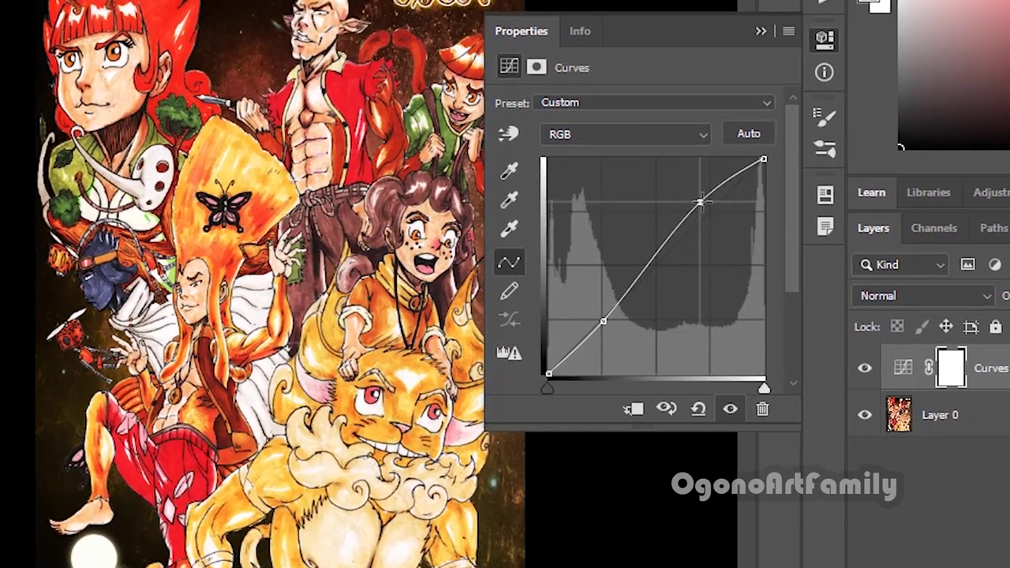
left_click_drag(603, 321, 611, 335)
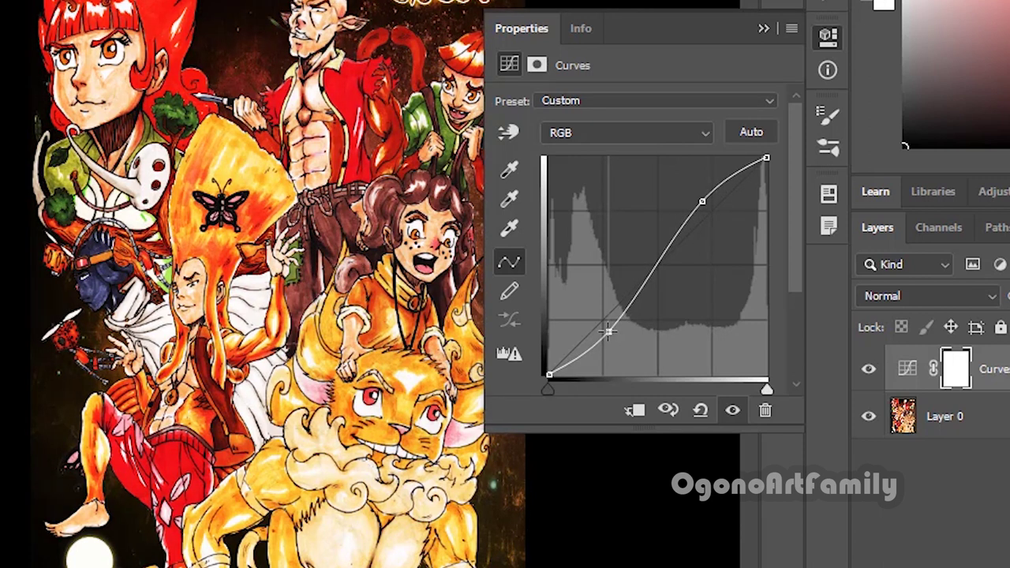
mouse_move(607, 330)
left_mouse_down()
mouse_move(578, 363)
mouse_move(605, 359)
mouse_move(602, 338)
left_mouse_up()
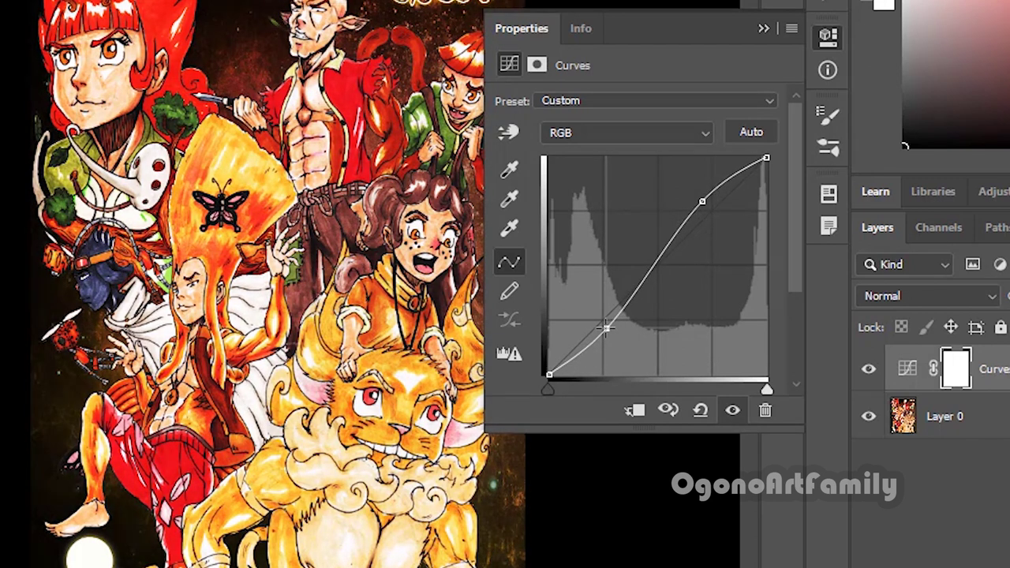
mouse_move(602, 338)
left_mouse_down()
mouse_move(627, 298)
mouse_move(612, 330)
left_mouse_up()
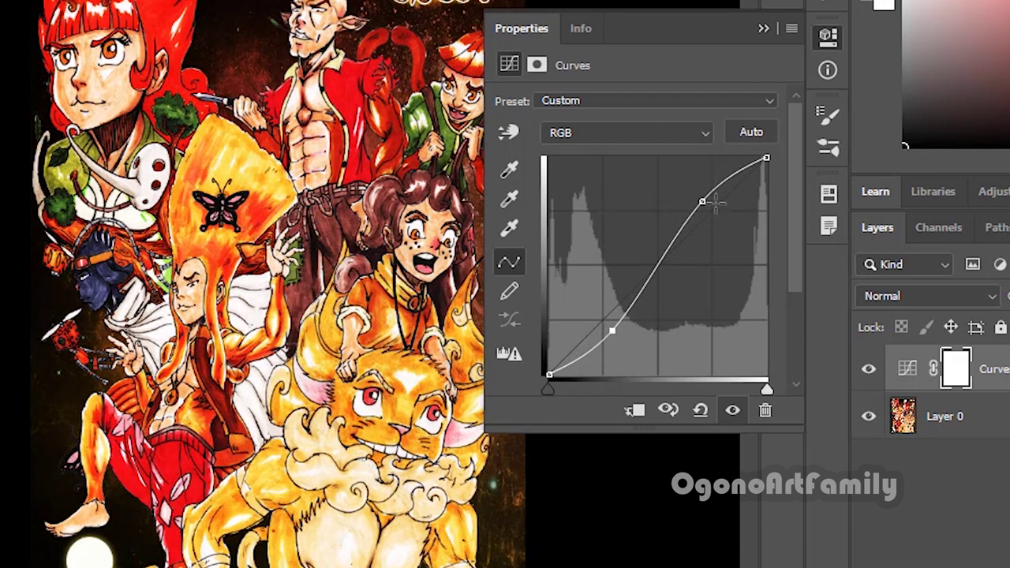
left_click_drag(703, 202, 695, 191)
mouse_move(701, 194)
left_mouse_down()
mouse_move(705, 202)
mouse_move(699, 196)
left_mouse_up()
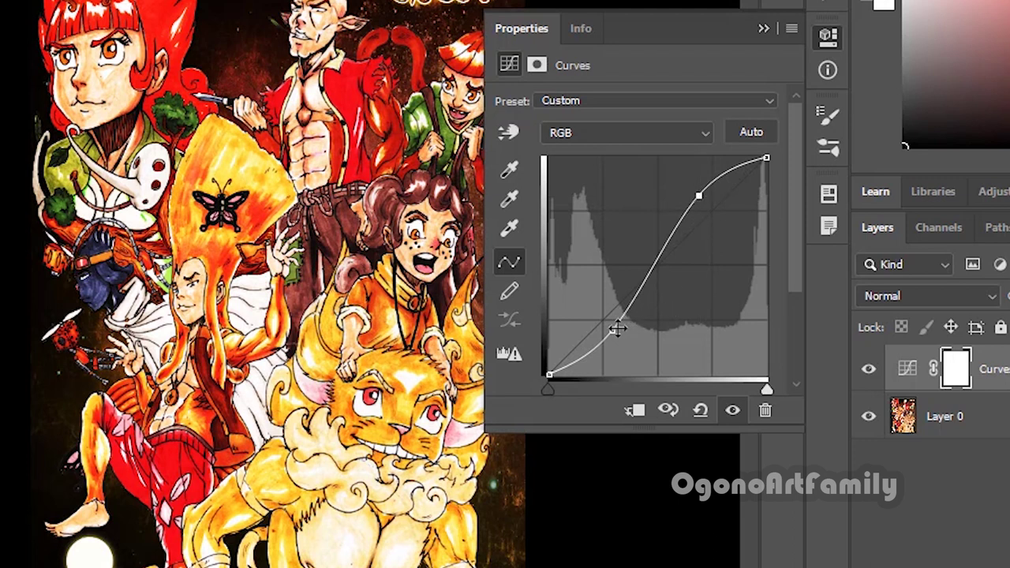
left_click(613, 332)
- Close the curve settings and toggle the Curves layer's visibility off and on to compare the artwork before and after
left_click(763, 30)
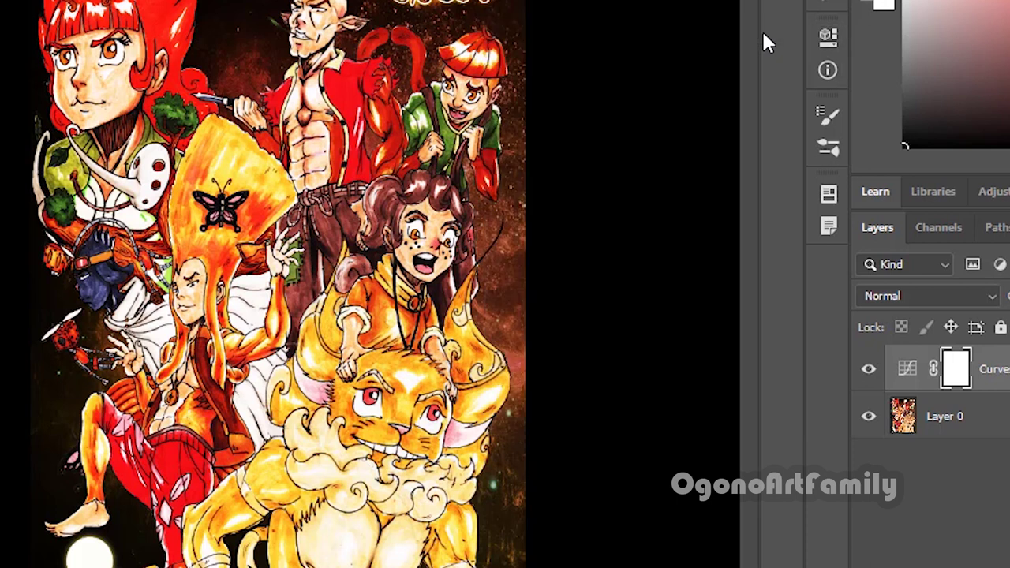
left_click(869, 369)
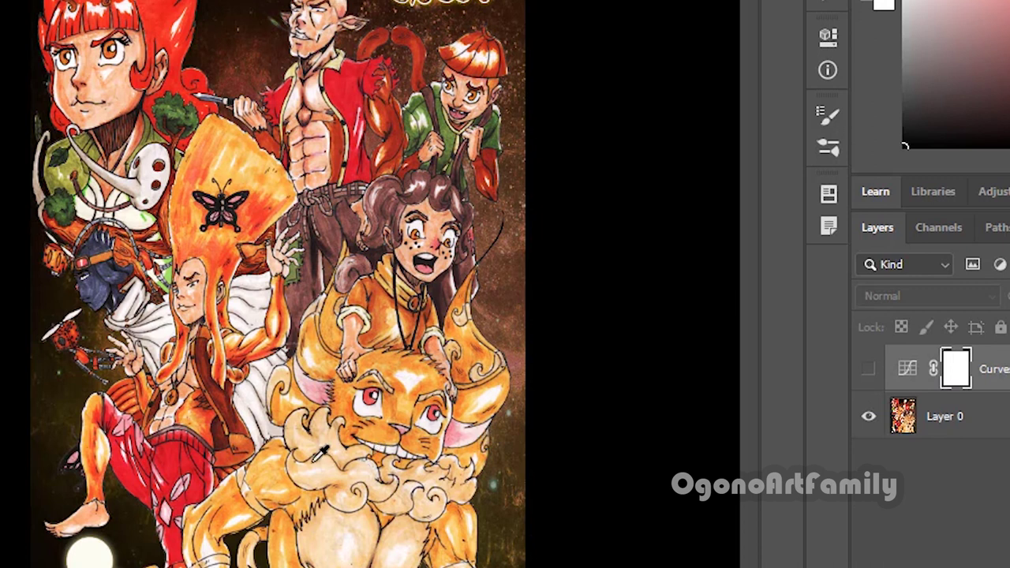
left_click(868, 371)
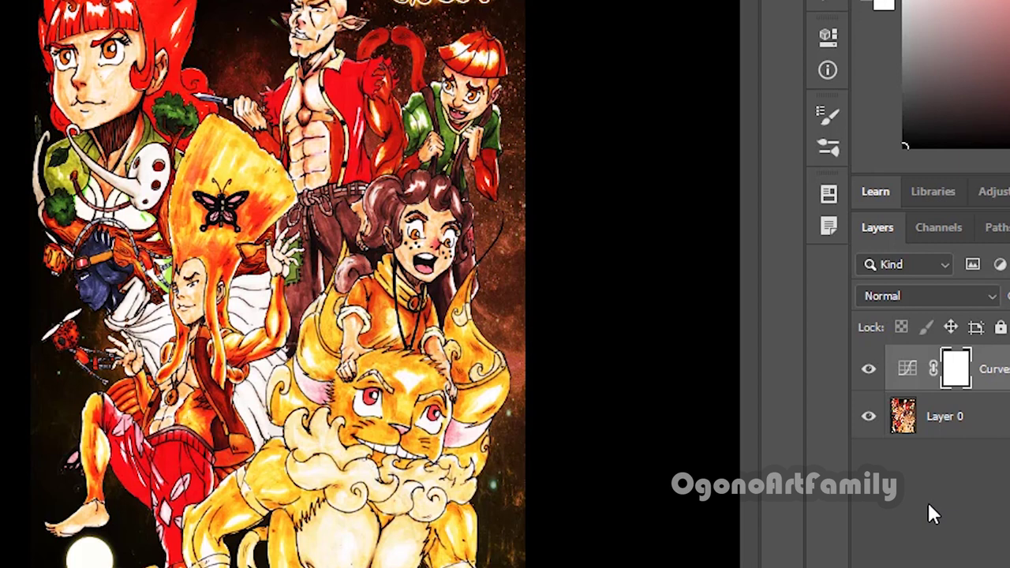
- Reopen the Curves 1 layer's settings and activate the on-image curve adjustment tool
left_click(984, 424)
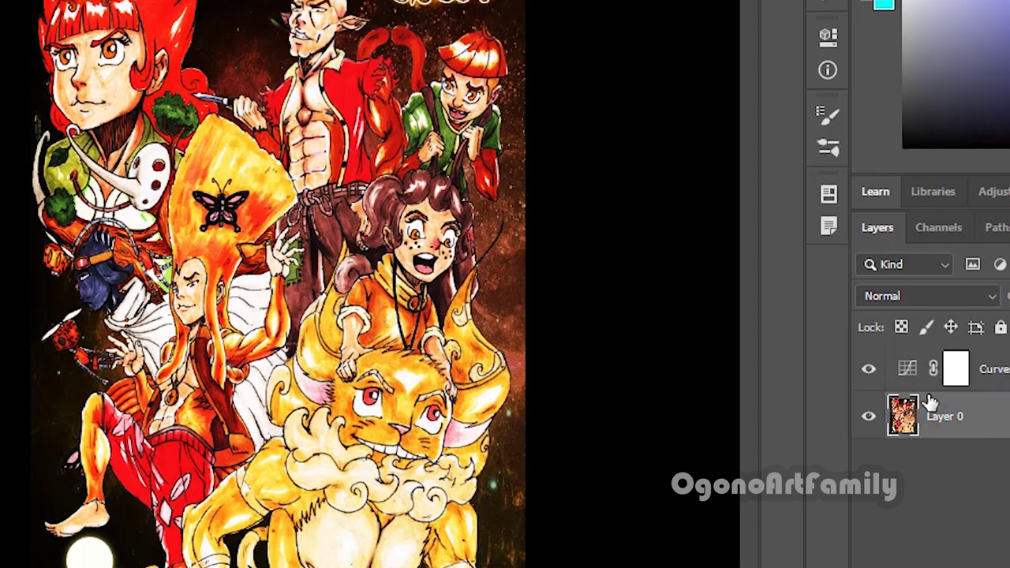
left_click(909, 378)
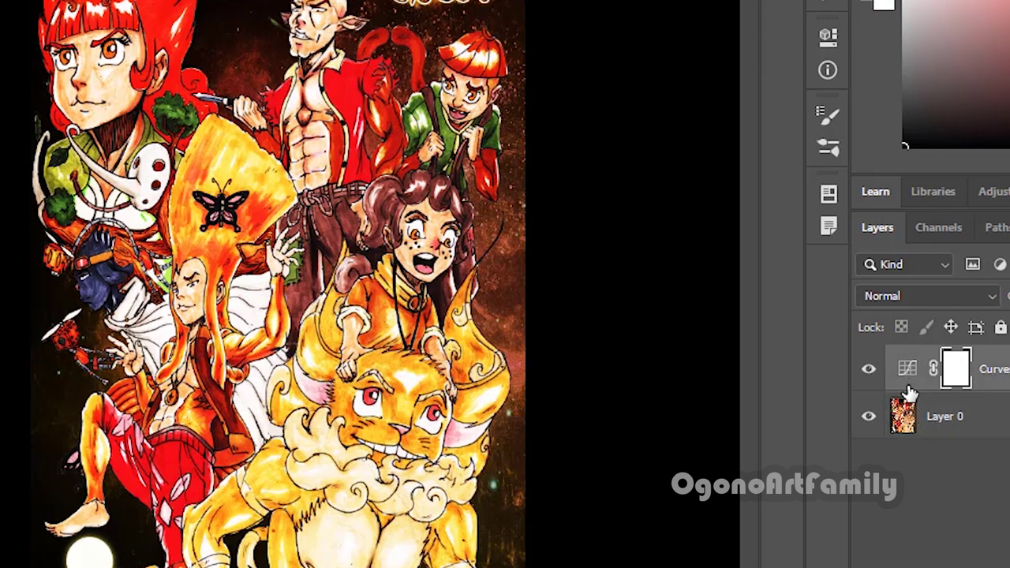
double_click(905, 379)
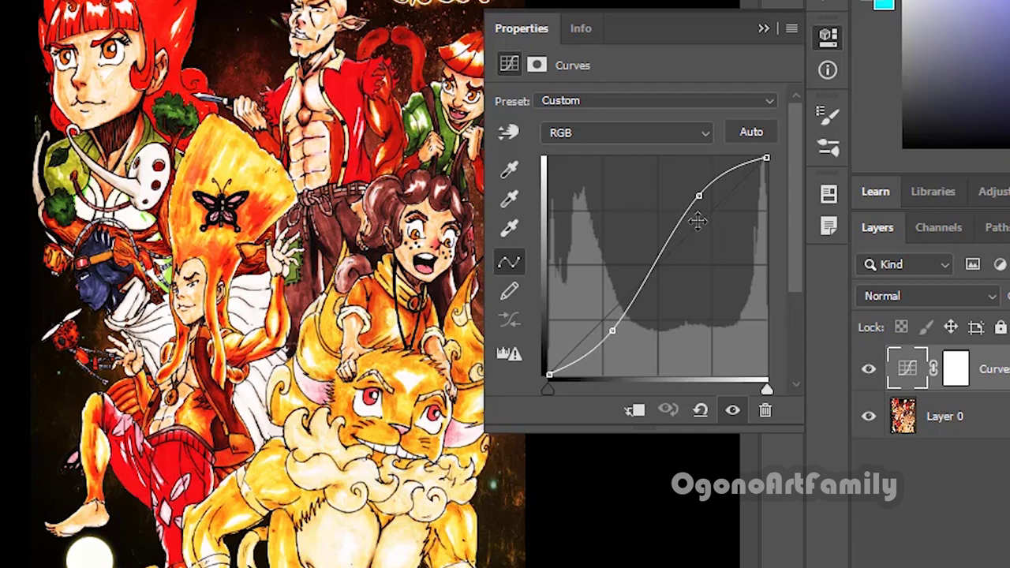
scroll(493, 509, "up", 2)
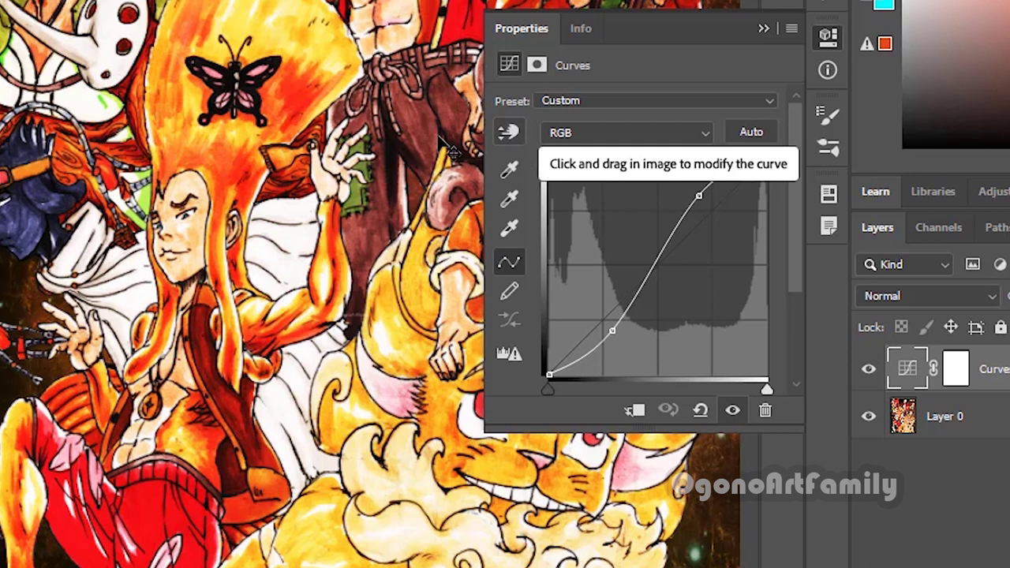
left_click(509, 131)
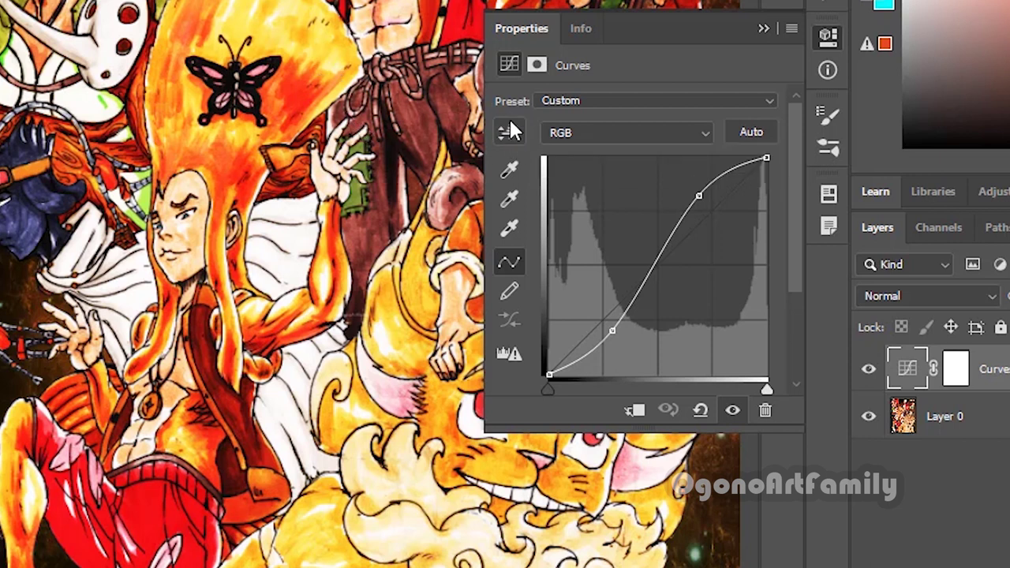
left_click(461, 135)
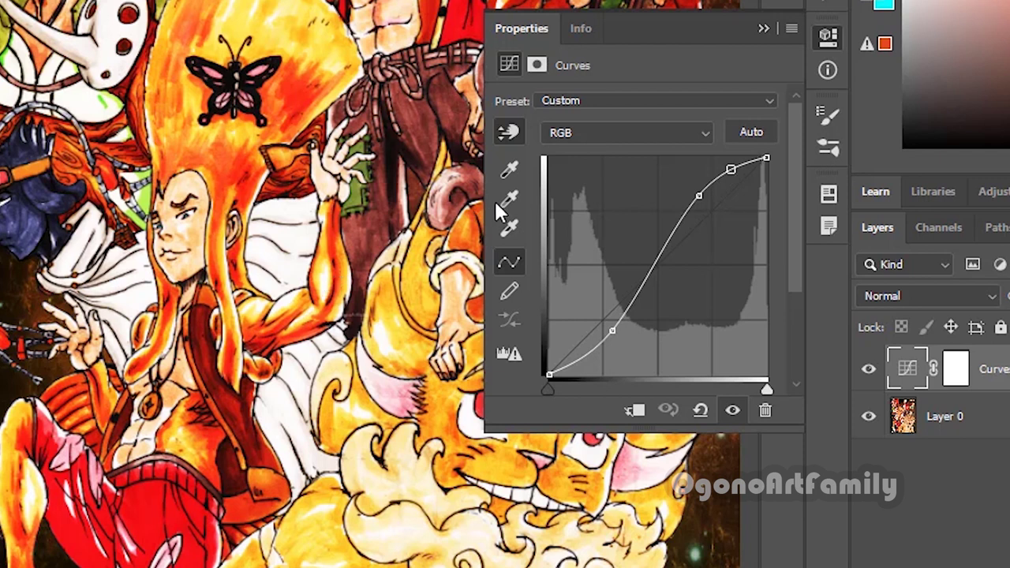
- Switch the curve to the Red channel and bend it into a slight S with raised highlights and lowered shadows
left_click(590, 135)
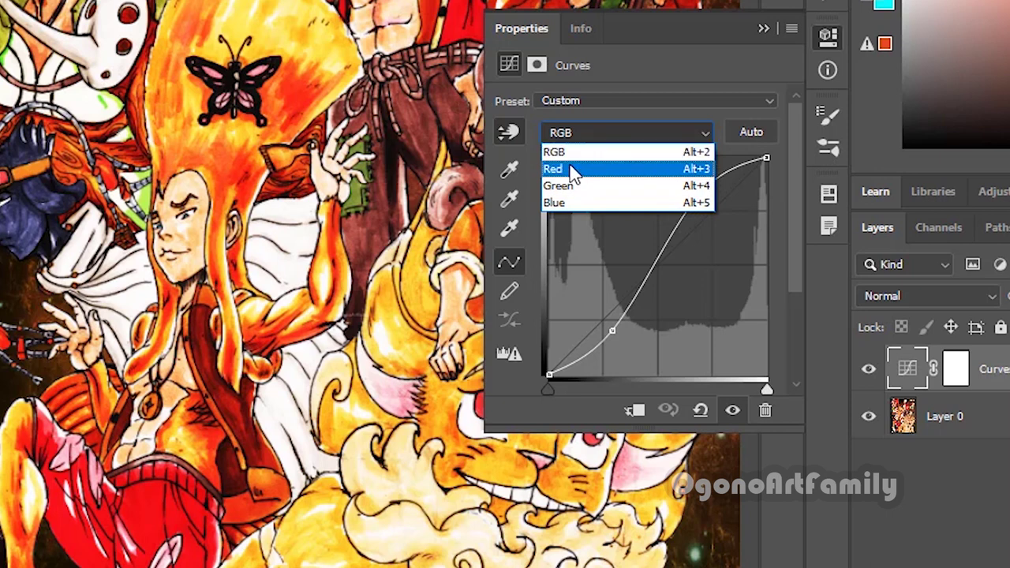
left_click(594, 132)
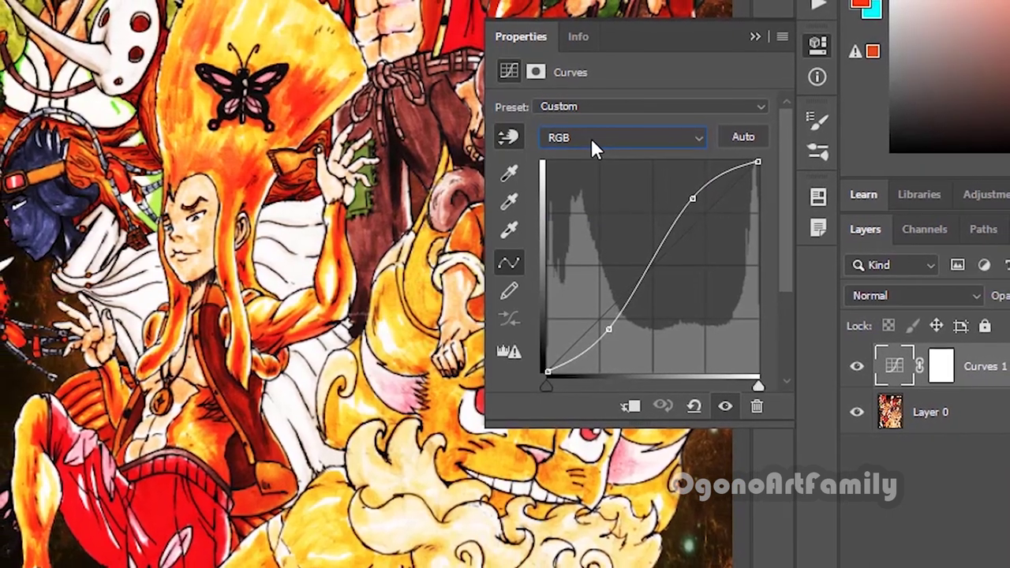
left_click(591, 139)
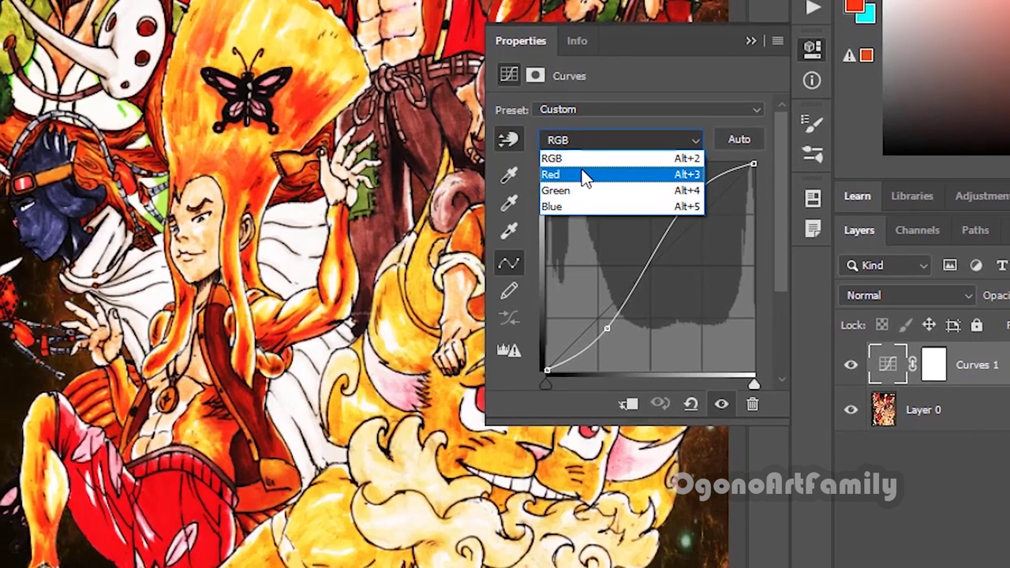
left_click(583, 175)
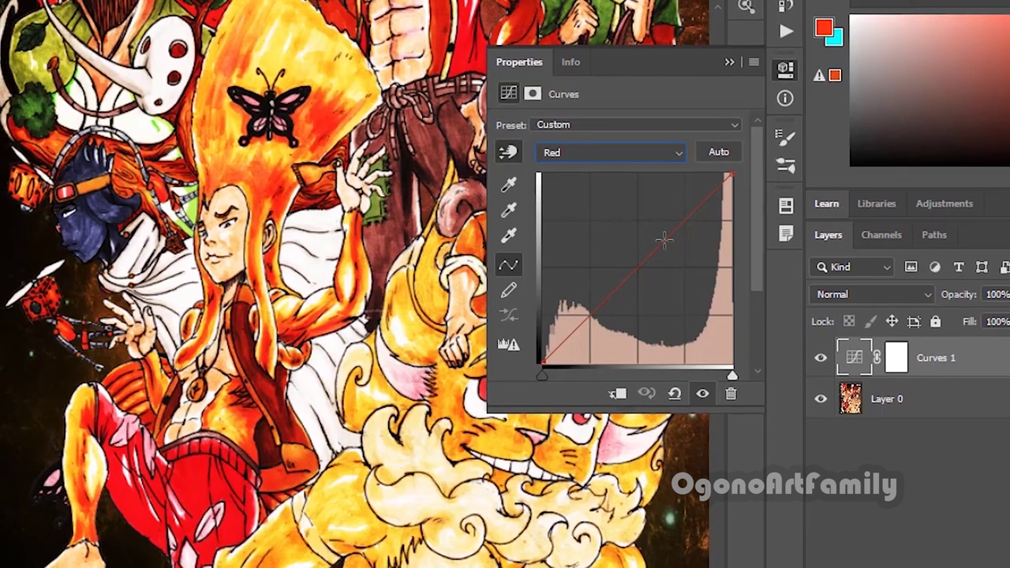
left_click_drag(661, 241, 654, 231)
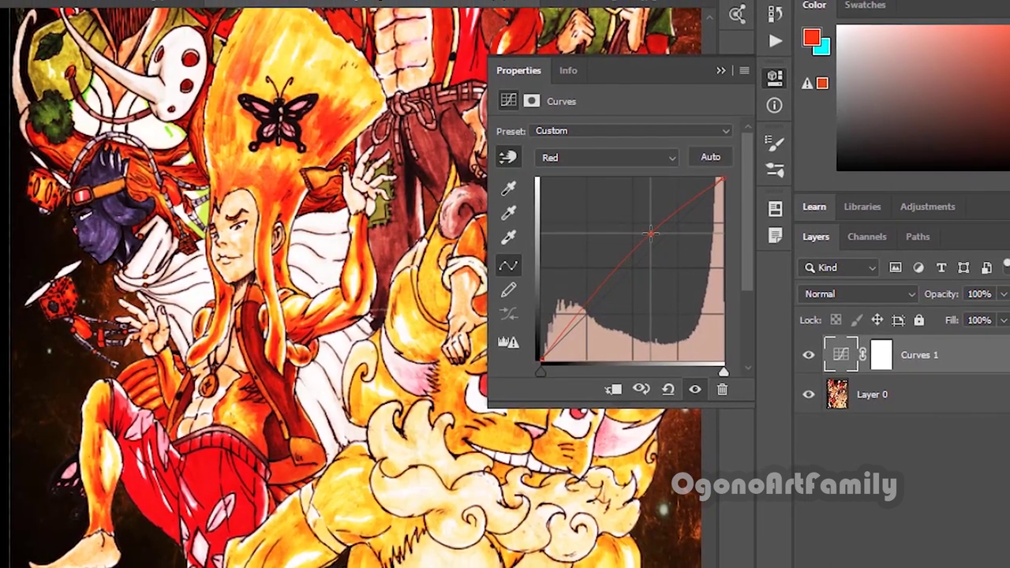
mouse_move(650, 235)
left_mouse_down()
mouse_move(582, 305)
mouse_move(672, 219)
mouse_move(661, 226)
left_mouse_up()
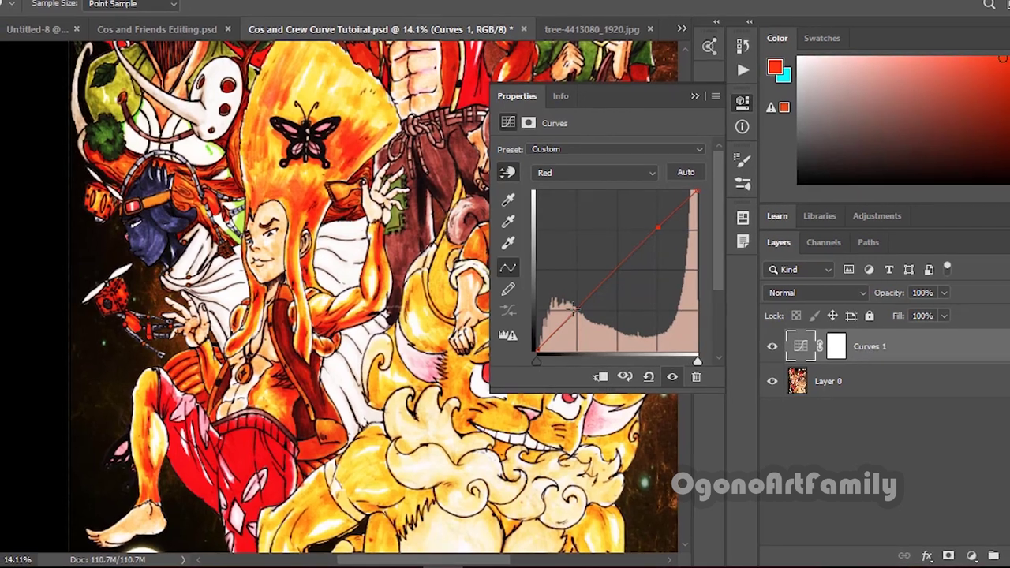
left_click_drag(575, 309, 576, 314)
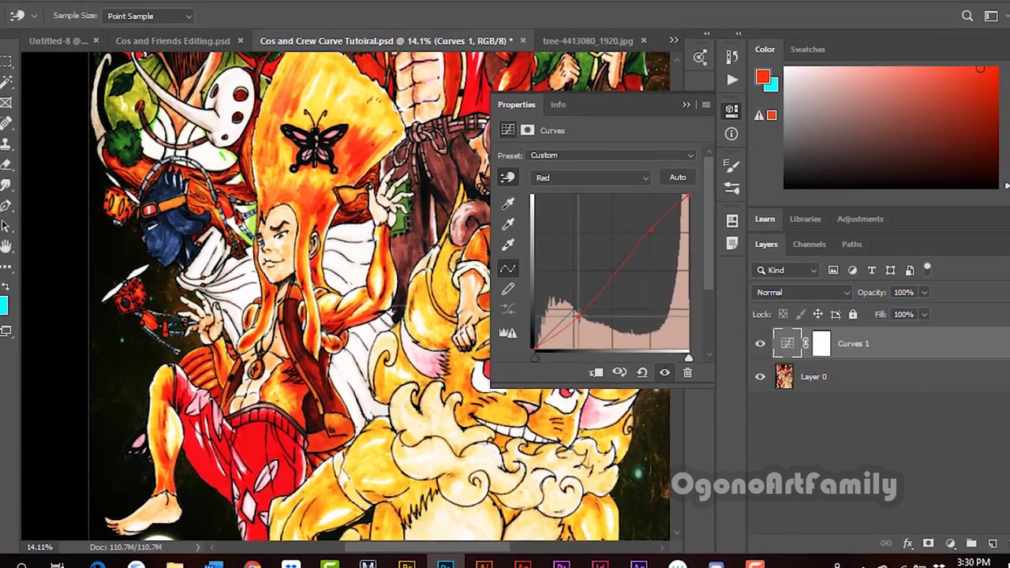
left_click_drag(651, 230, 649, 227)
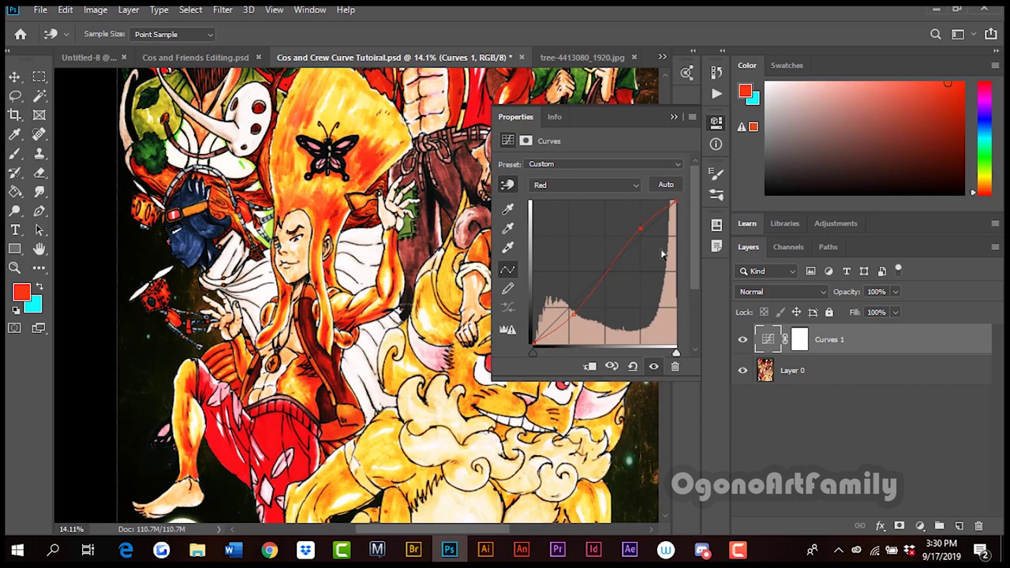
- Undo the Red channel curve changes and close the curve settings
left_click(65, 10)
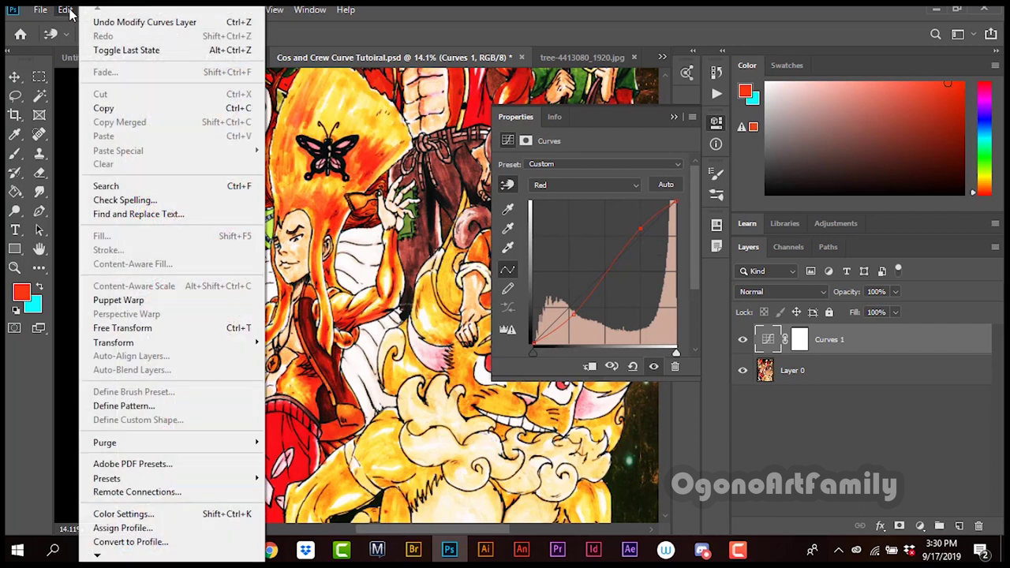
left_click(69, 14)
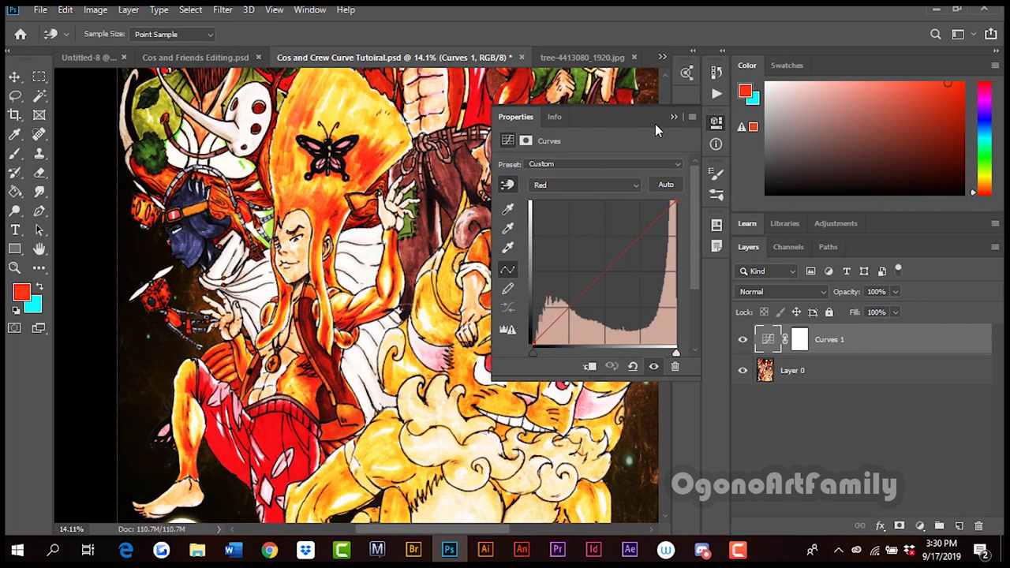
left_click(673, 117)
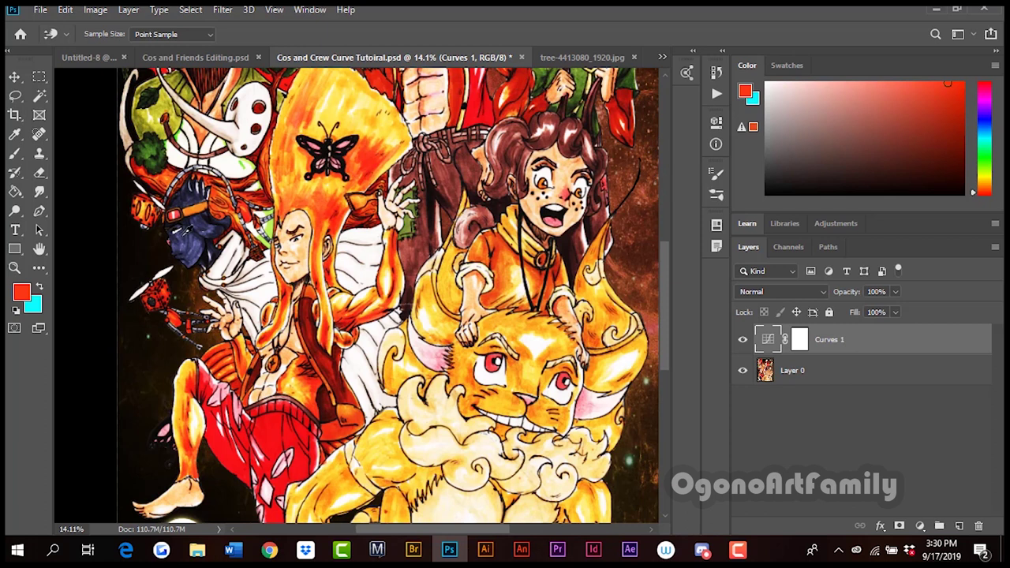
- Add a Hue/Saturation adjustment layer above Curves 1 and sample the masked character's blue head with the on-image adjustment tool
left_click(920, 526)
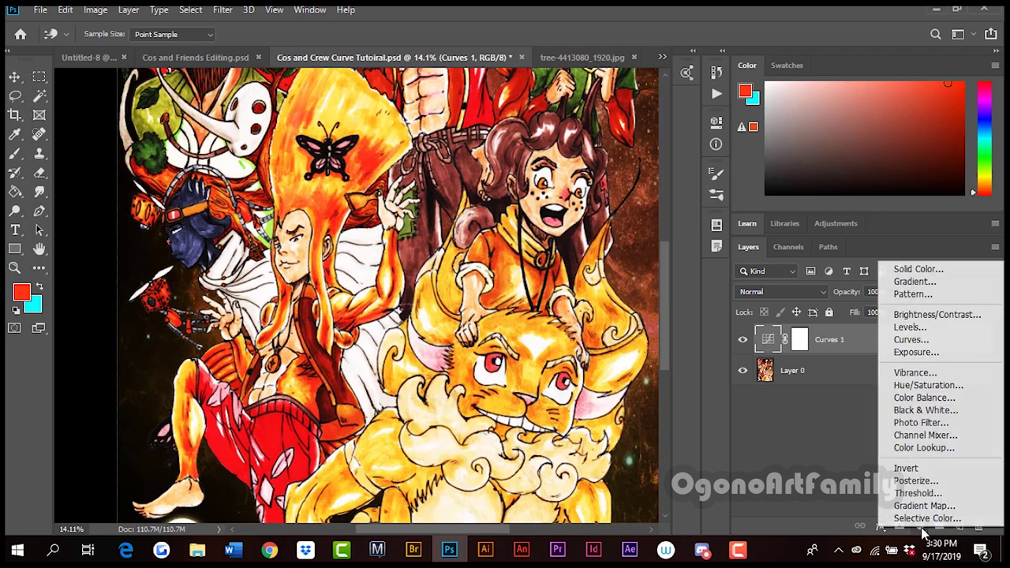
left_click(928, 385)
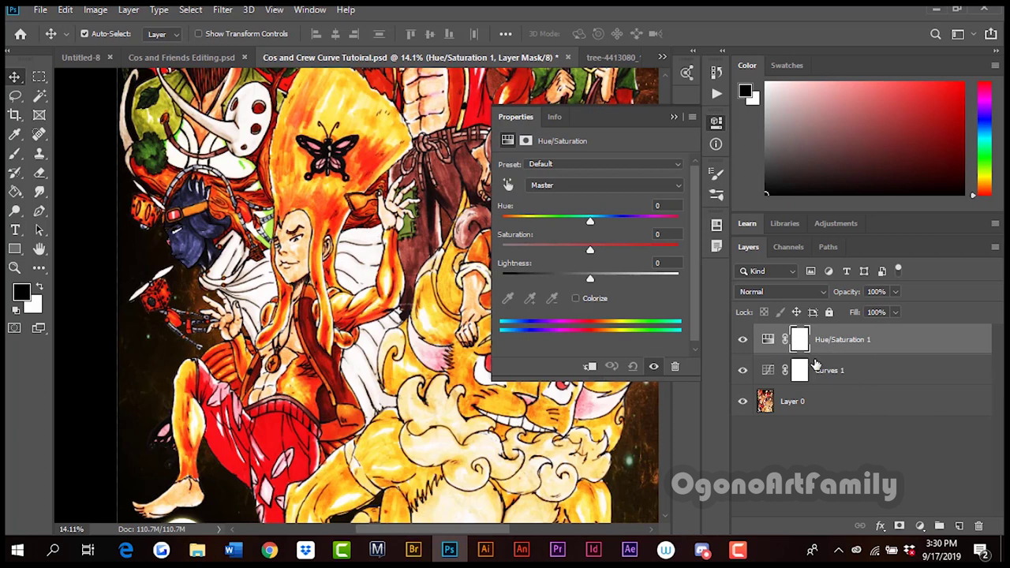
left_click(509, 190)
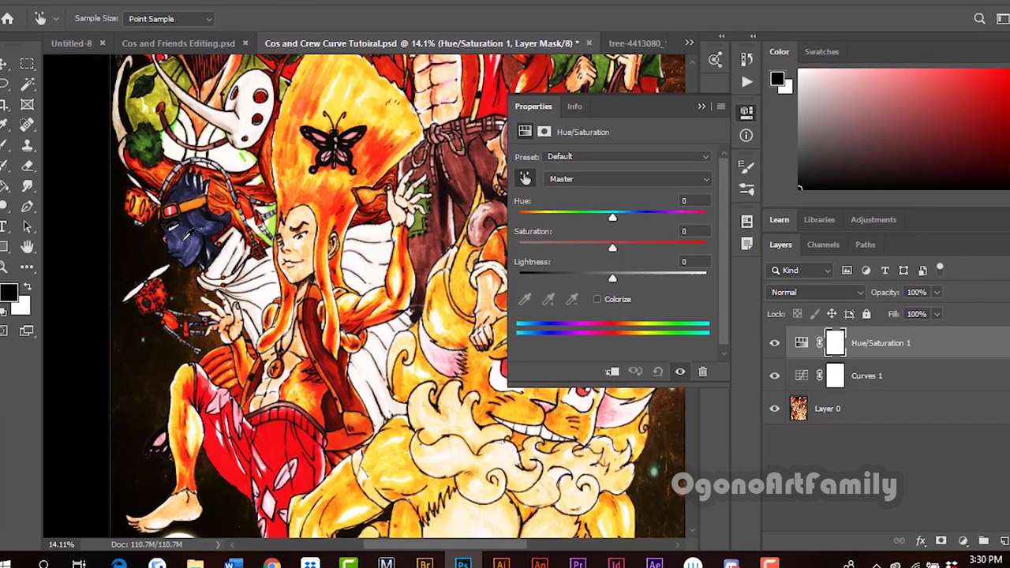
left_click(187, 237)
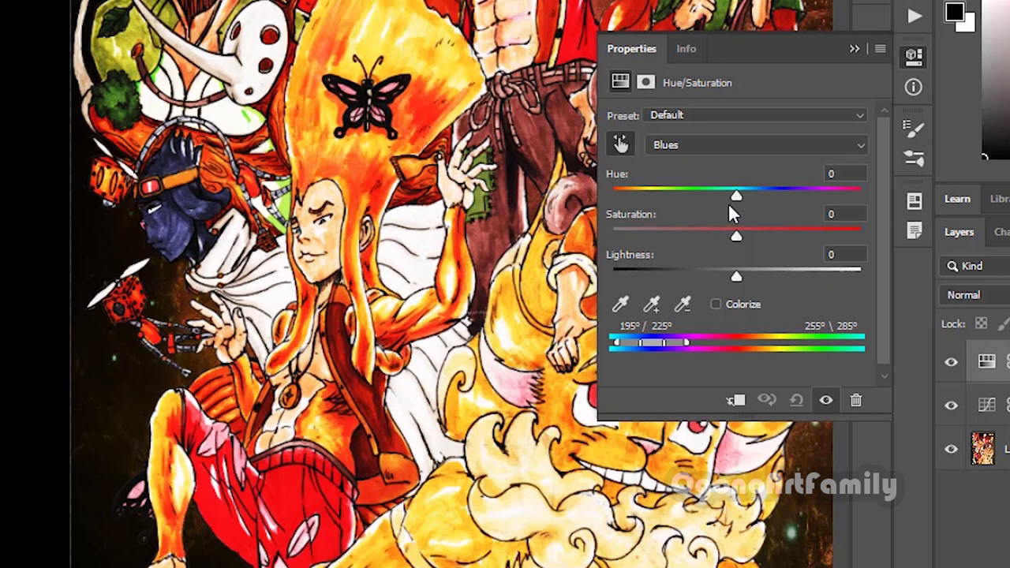
- Try a Blues hue shift of +106 and inspect its effect across the artwork
left_click_drag(735, 197, 804, 194)
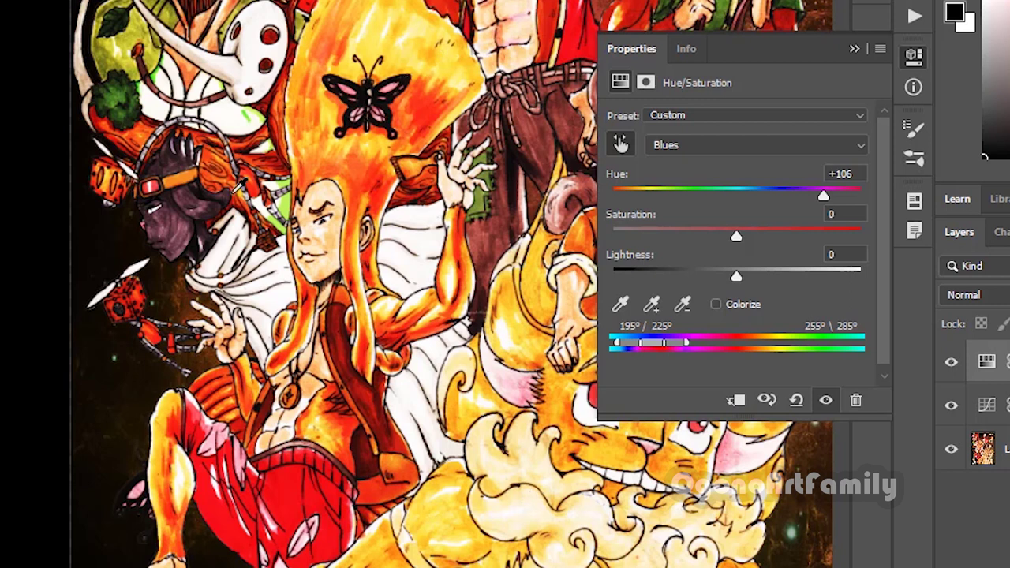
scroll(185, 229, "up", 10)
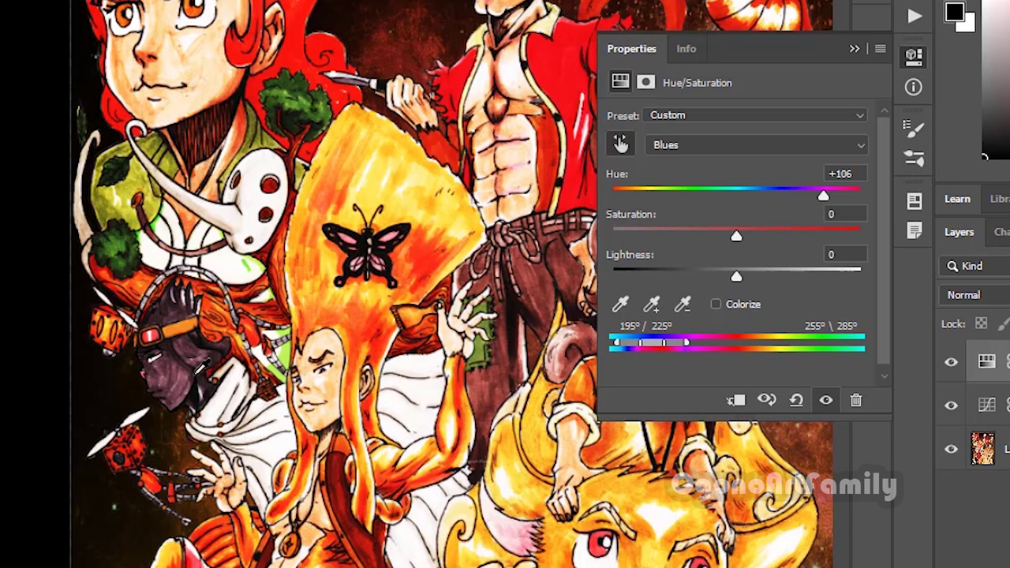
scroll(556, 269, "up", 5)
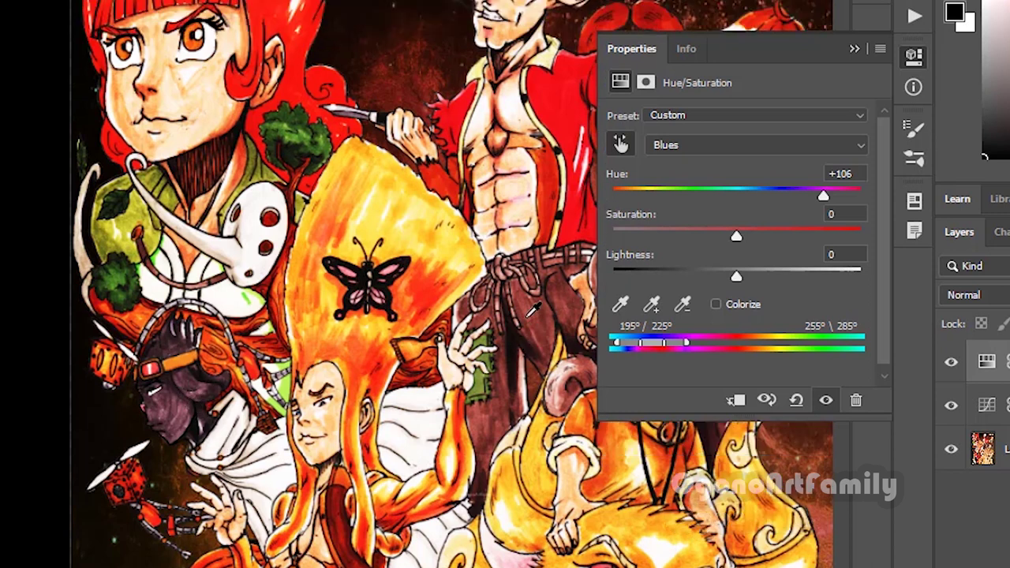
scroll(538, 263, "down", 9)
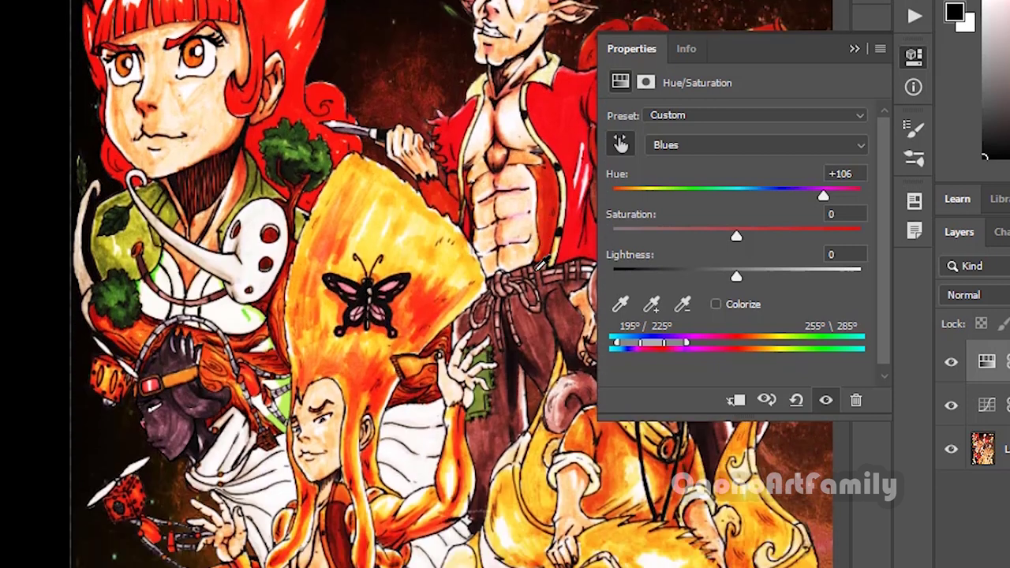
scroll(541, 260, "up", 2)
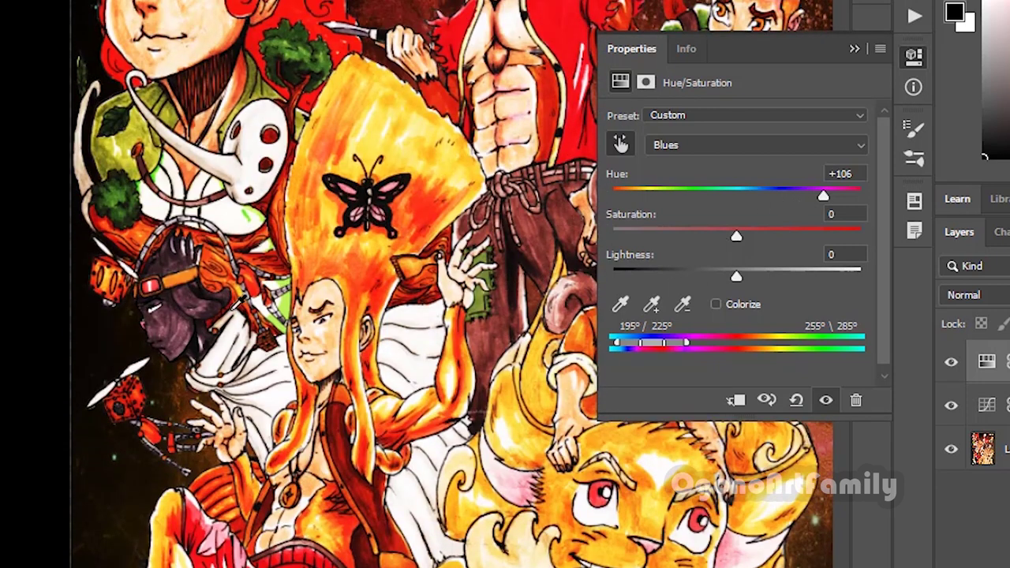
- Set the Blues hue to +55 and the saturation to +2 to turn the masked character's head purple
left_click_drag(817, 196, 660, 199)
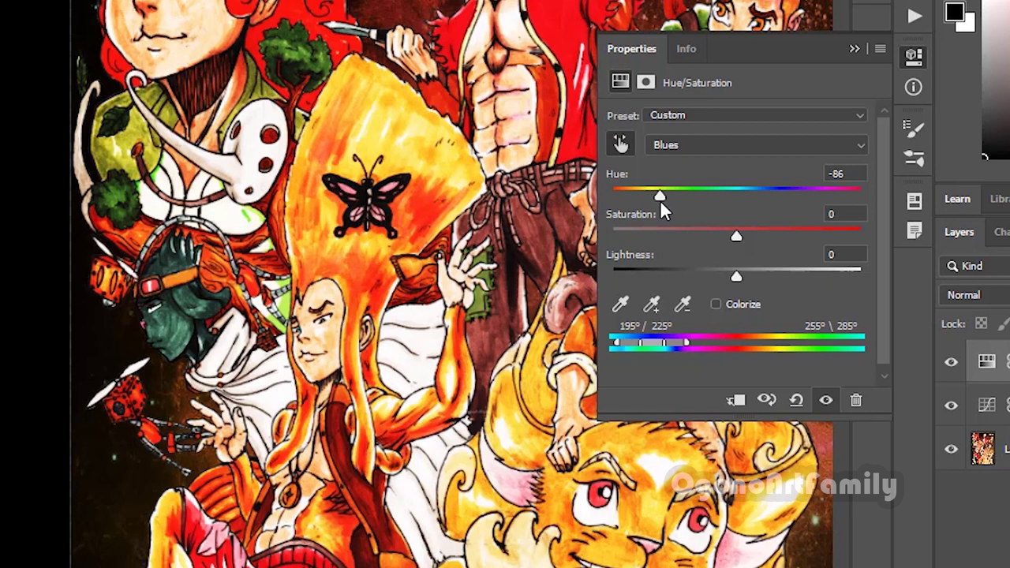
left_click_drag(660, 200, 738, 197)
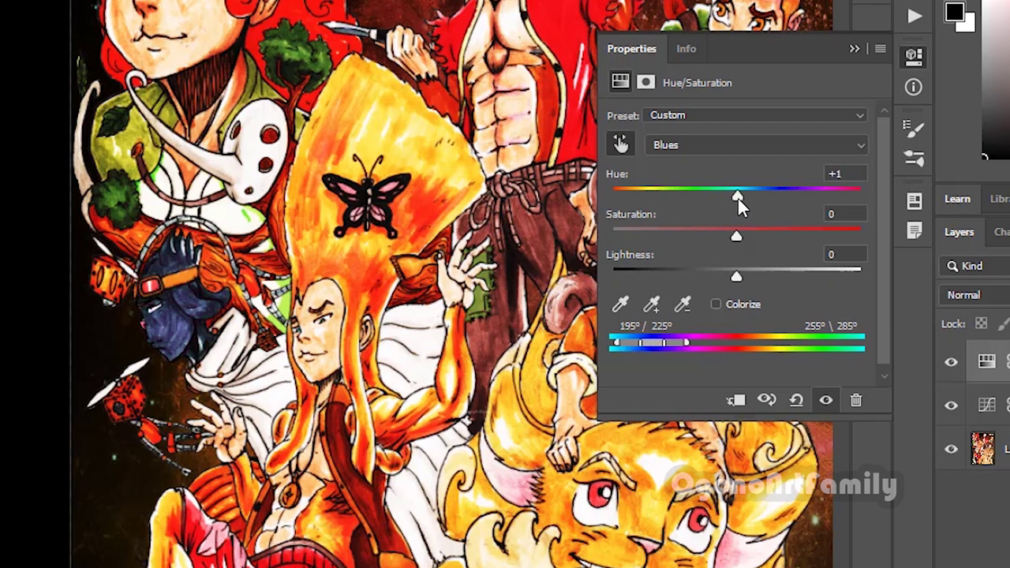
mouse_move(733, 235)
left_mouse_down()
mouse_move(752, 234)
mouse_move(739, 241)
left_mouse_up()
left_click_drag(752, 196, 797, 195)
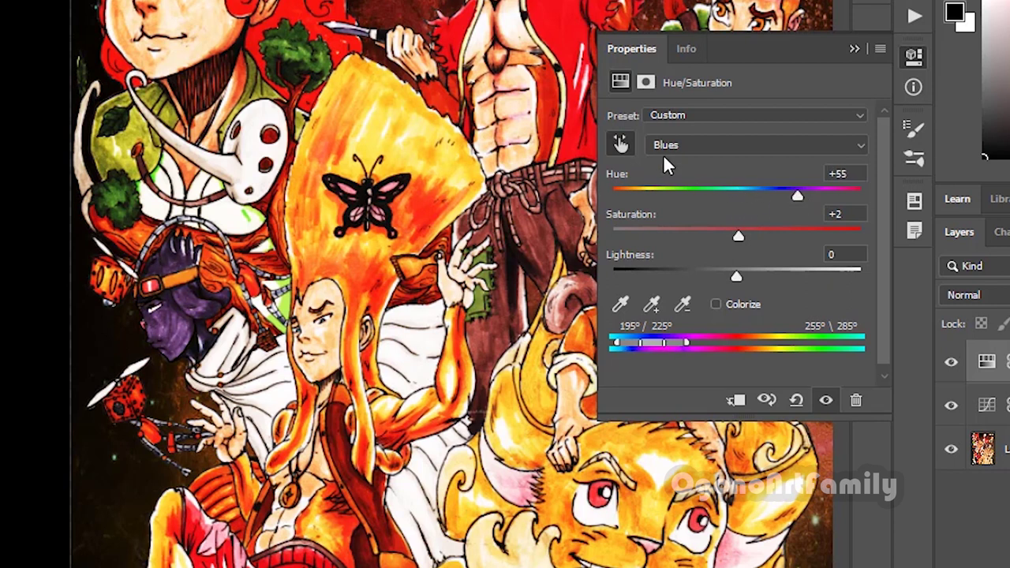
left_click(622, 144)
left_click(677, 146)
left_click(676, 146)
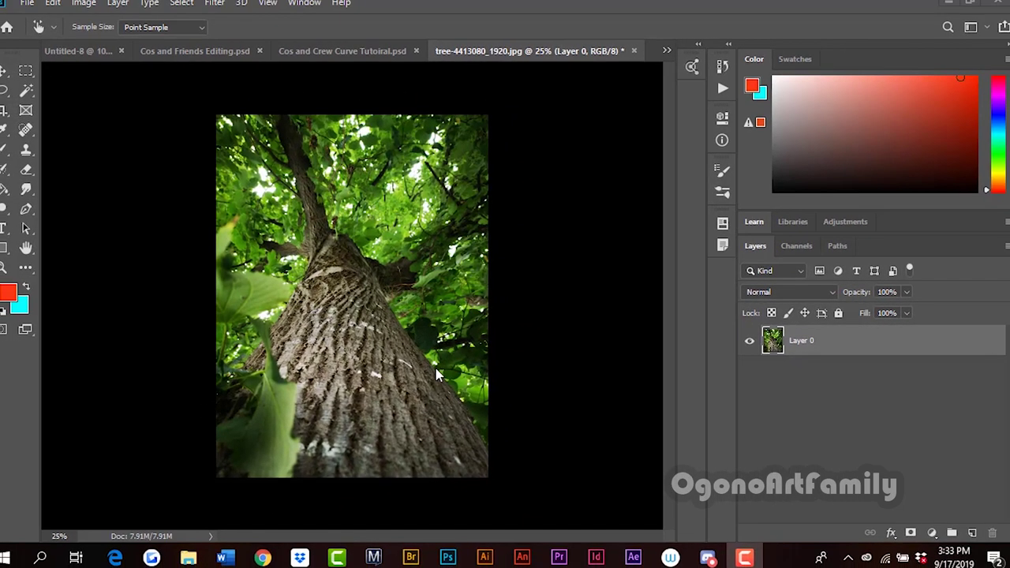
- Add a Hue/Saturation adjustment layer above the tree photo and activate its on-image adjustment tool
left_click(934, 533)
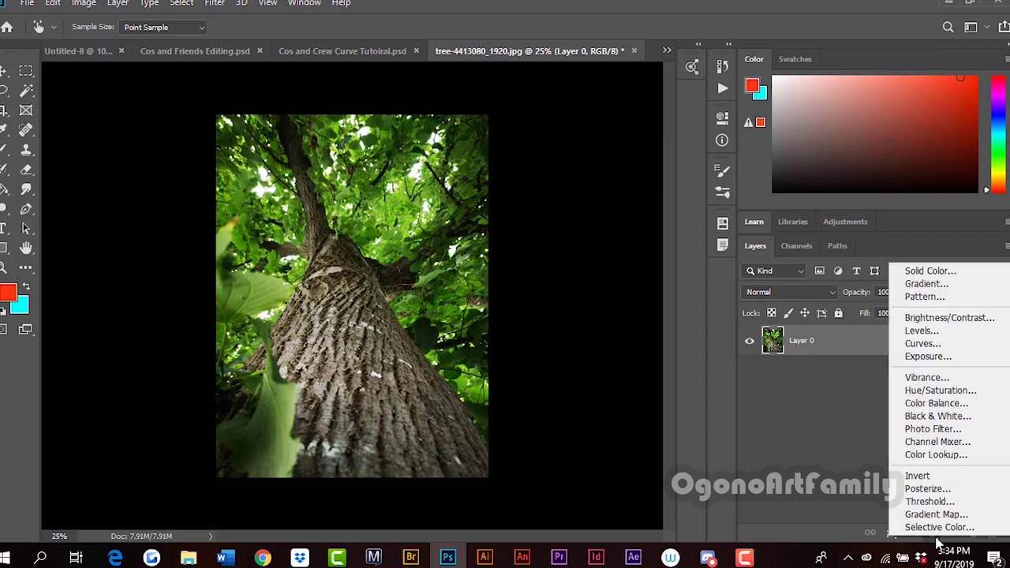
left_click(939, 390)
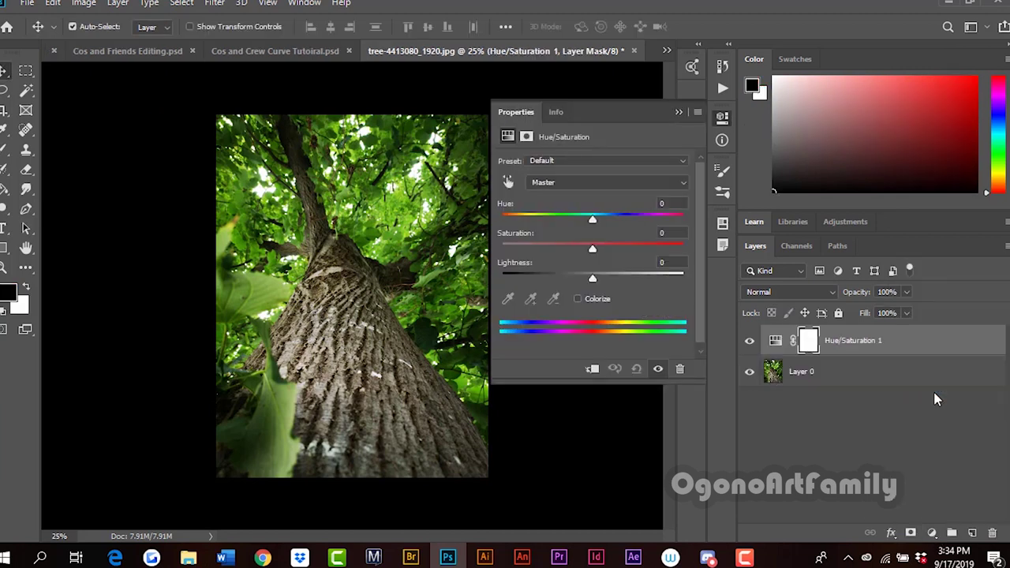
left_click(509, 180)
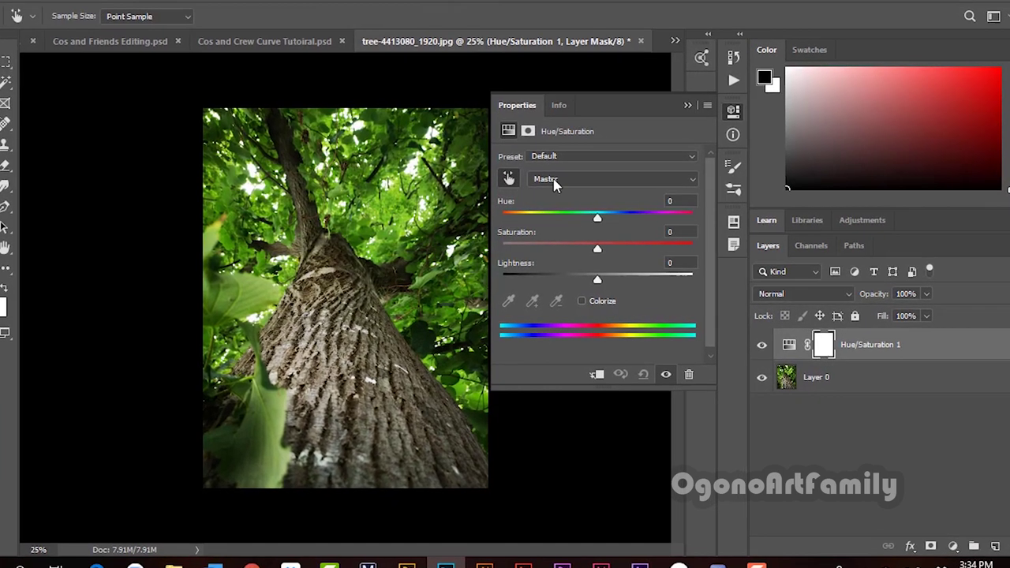
left_click(553, 181)
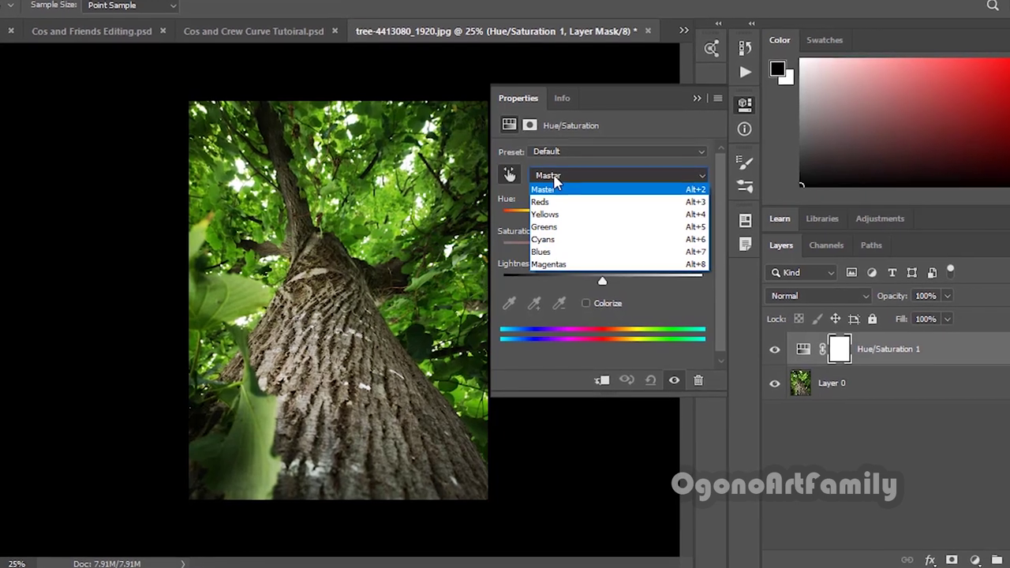
left_click(555, 180)
left_click(556, 172)
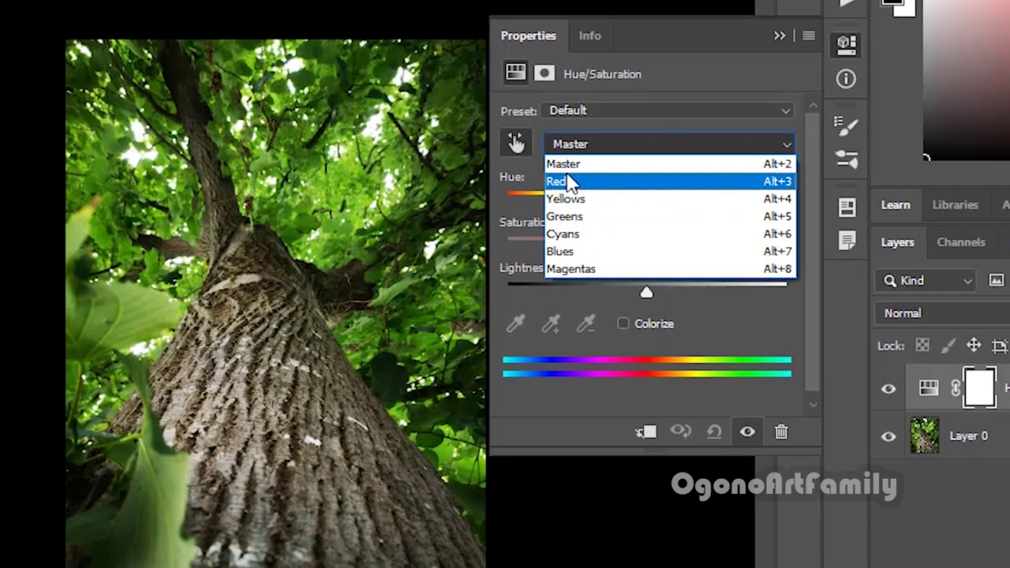
left_click(516, 151)
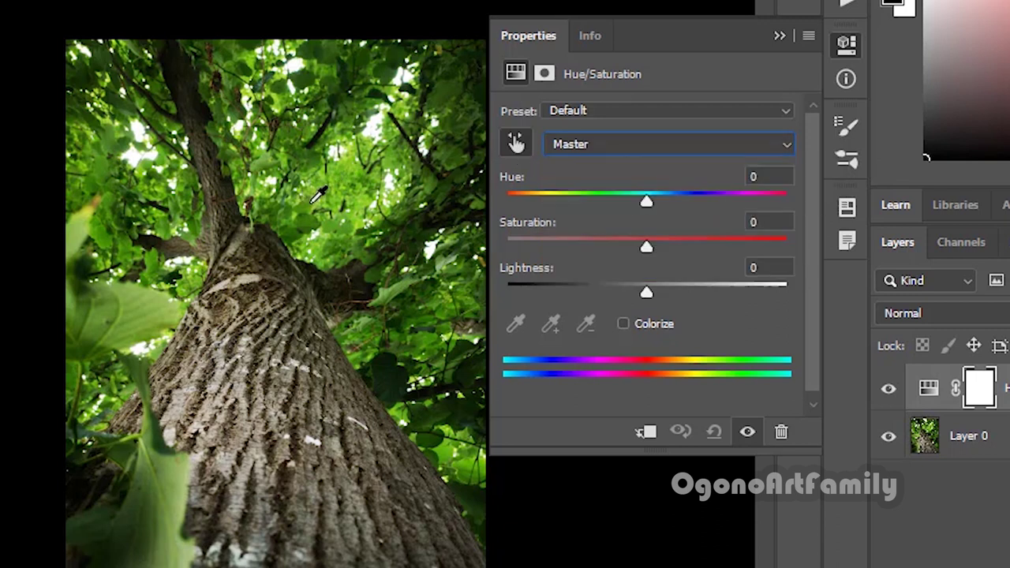
- Sample the leaves in the tree photo to target the Yellows and set their hue to -80
left_click(358, 206)
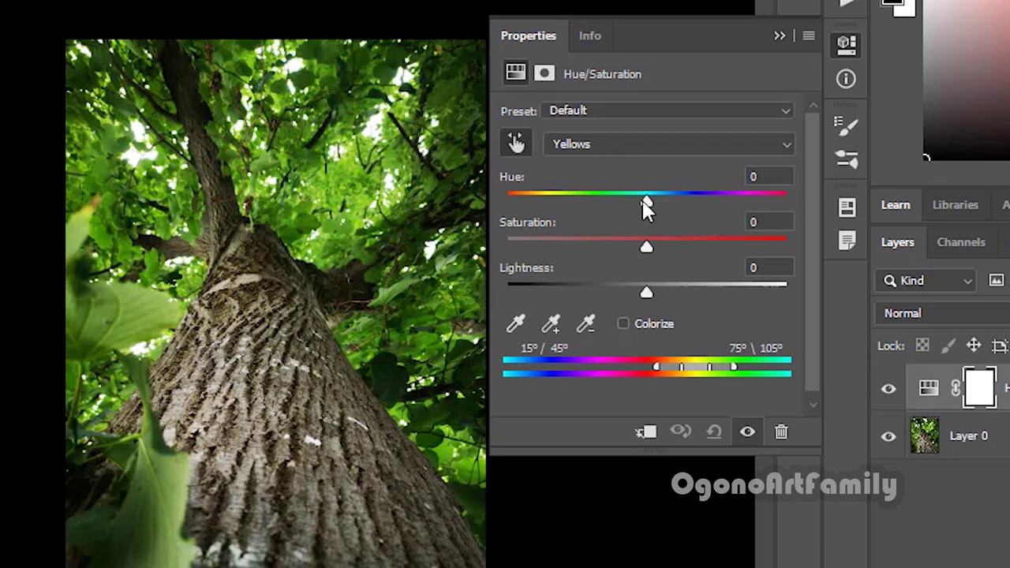
left_click_drag(646, 204, 567, 204)
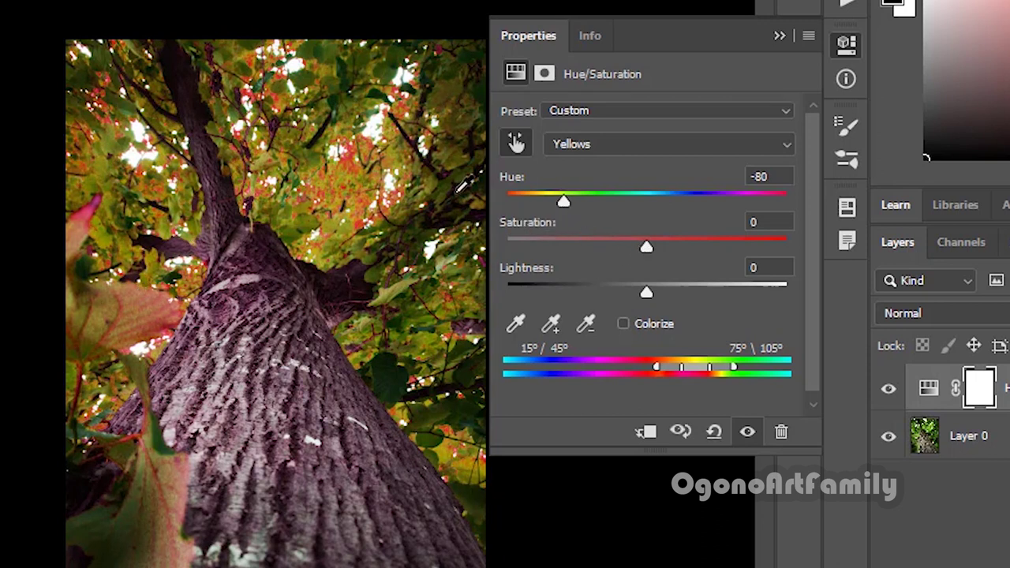
mouse_move(646, 248)
left_mouse_down()
mouse_move(605, 248)
mouse_move(646, 256)
left_mouse_up()
- Switch the adjustment to the Reds and set their hue to -2
left_click(629, 150)
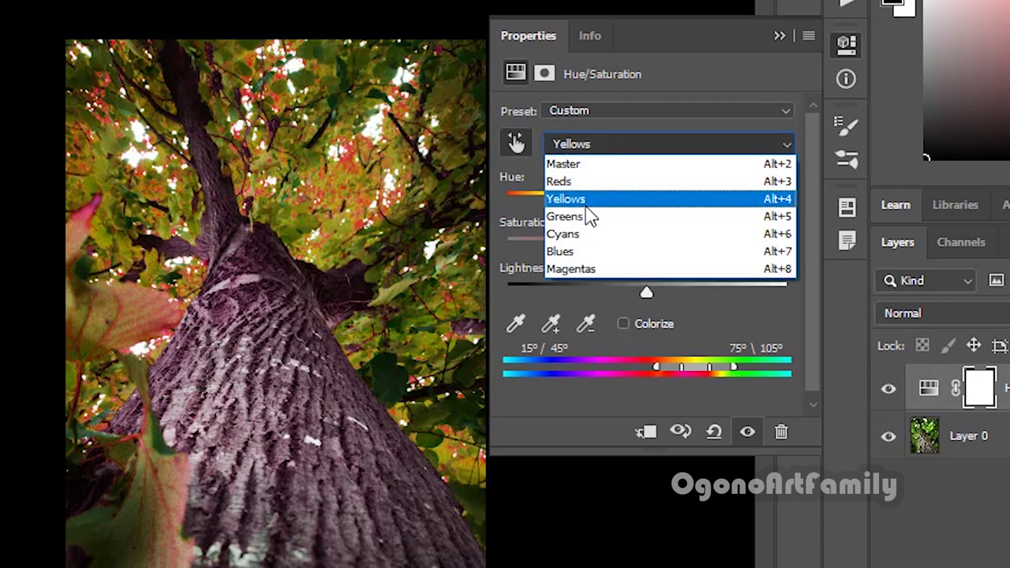
left_click(588, 183)
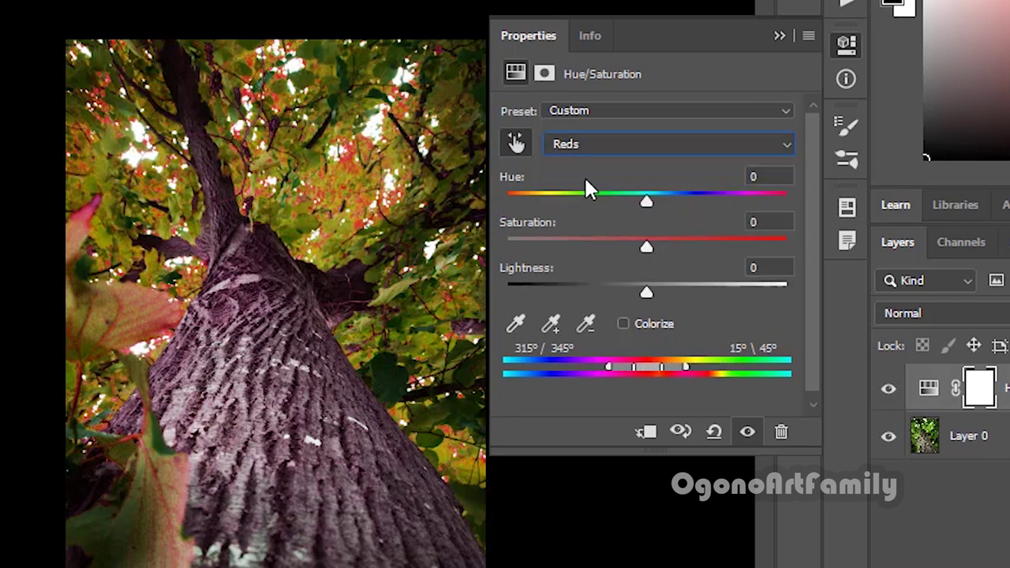
mouse_move(641, 200)
left_mouse_down()
mouse_move(532, 205)
mouse_move(645, 203)
left_mouse_up()
mouse_move(645, 249)
left_mouse_down()
mouse_move(746, 253)
mouse_move(533, 251)
mouse_move(645, 242)
left_mouse_up()
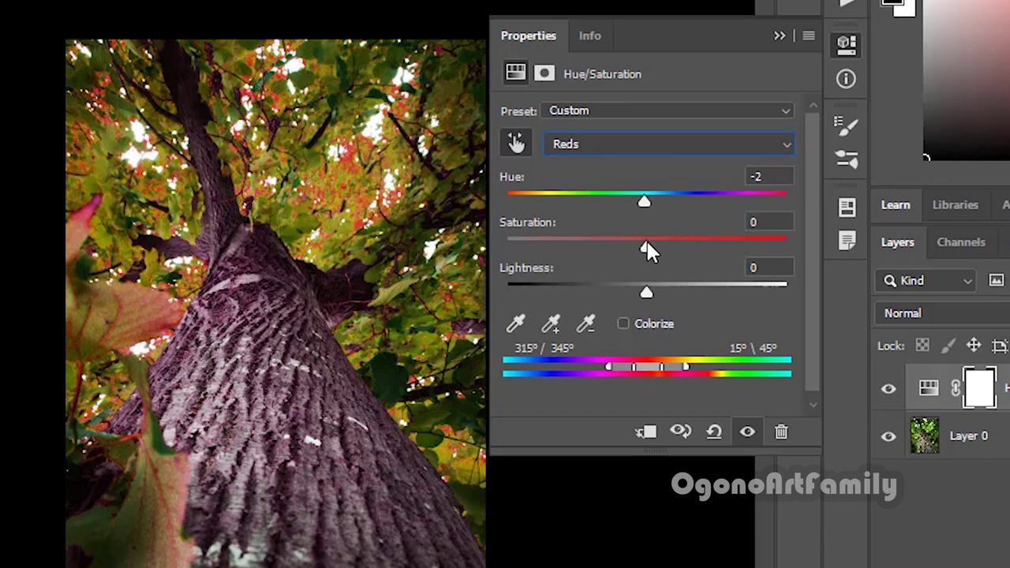
- Switch the adjustment to the Greens and set their hue to -102 and saturation to +4, turning the foliage red
left_click(621, 145)
left_click(590, 218)
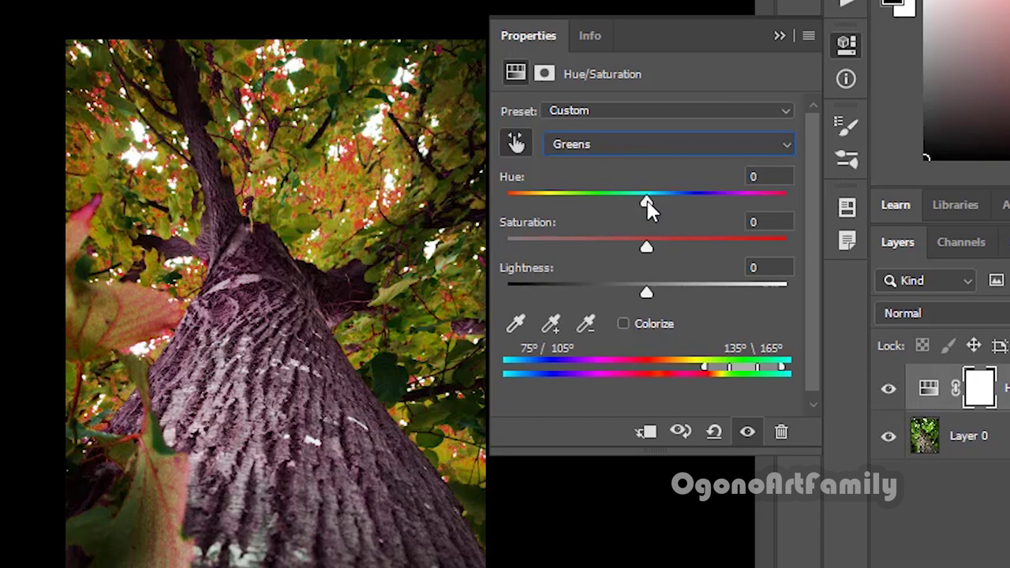
left_click_drag(646, 201, 558, 215)
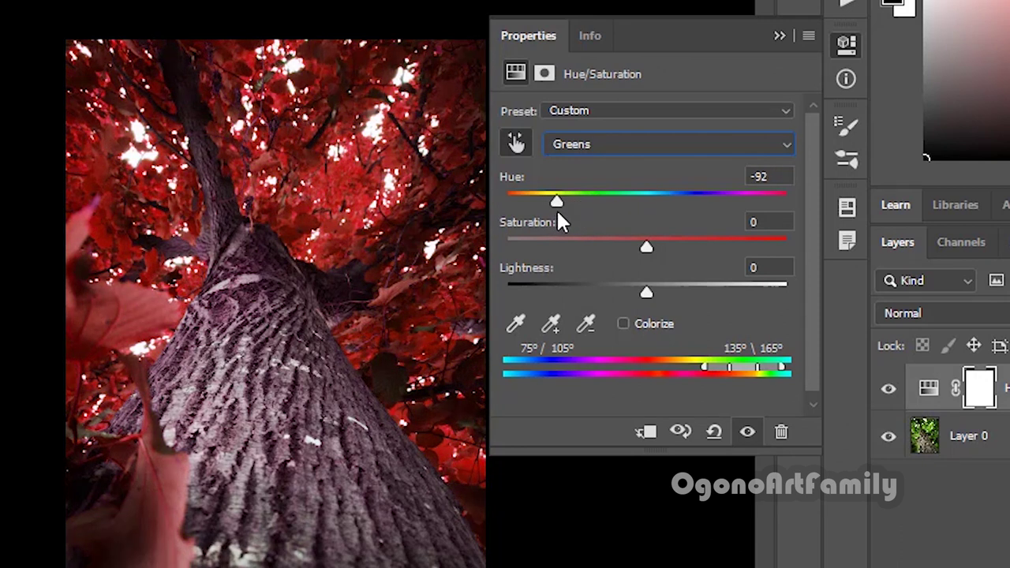
mouse_move(655, 245)
left_mouse_down()
mouse_move(625, 247)
mouse_move(652, 248)
left_mouse_up()
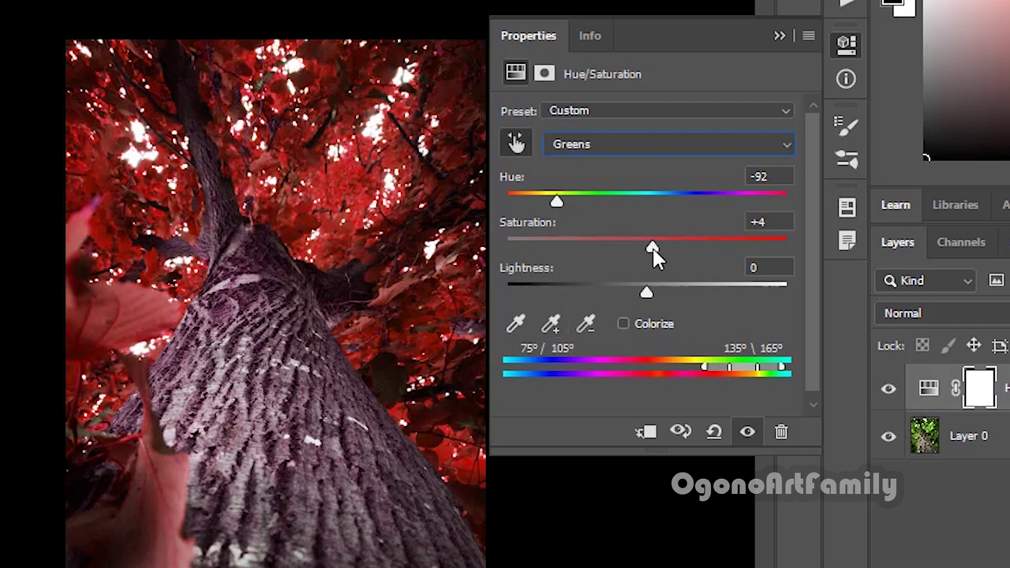
left_click_drag(555, 203, 550, 202)
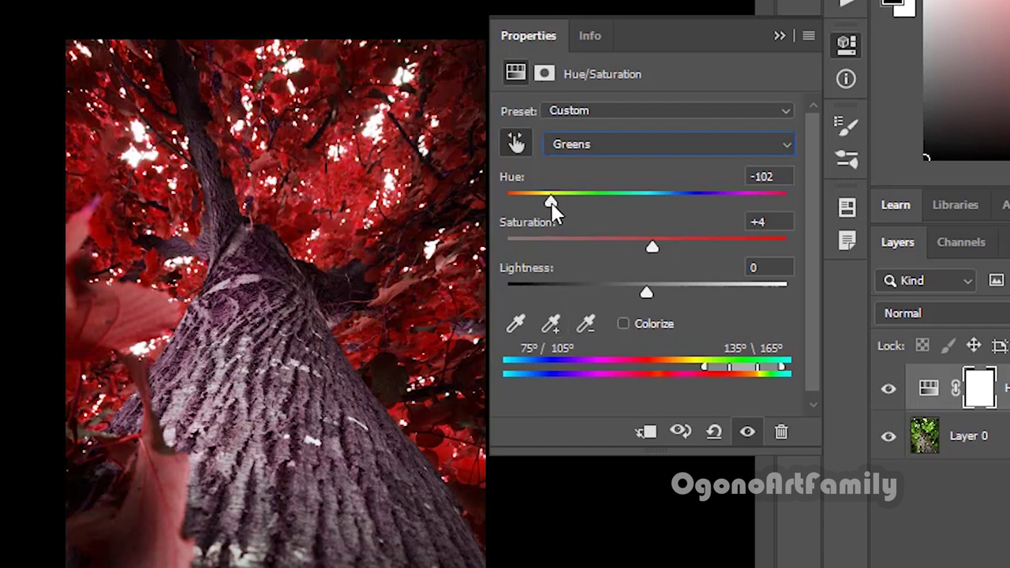
left_click(593, 146)
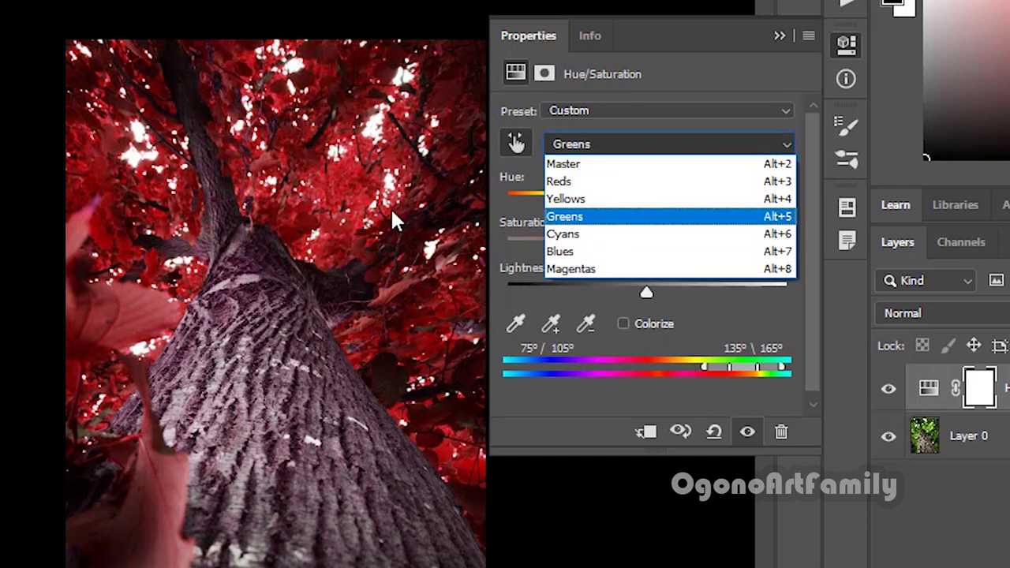
left_click(577, 139)
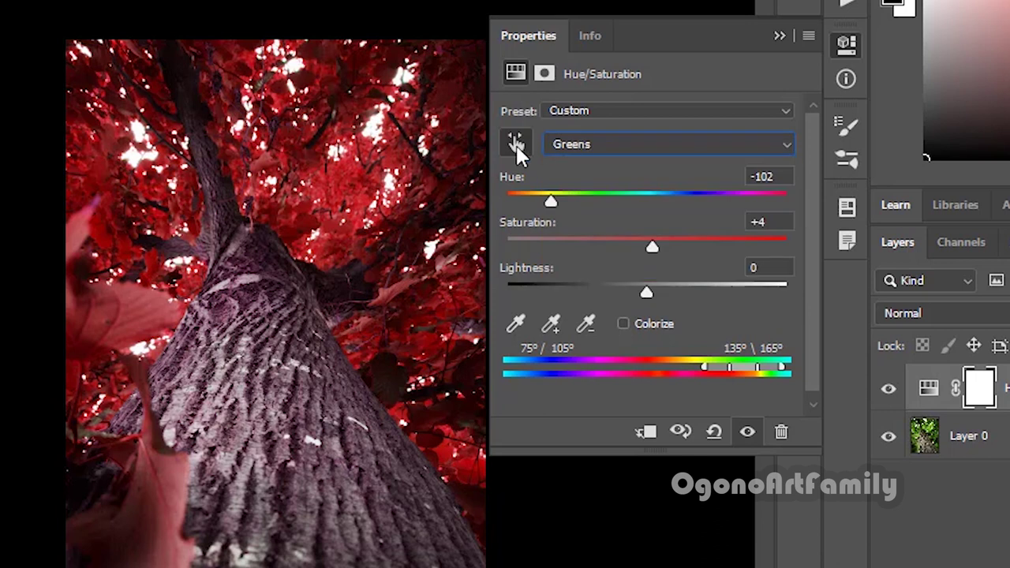
left_click(588, 145)
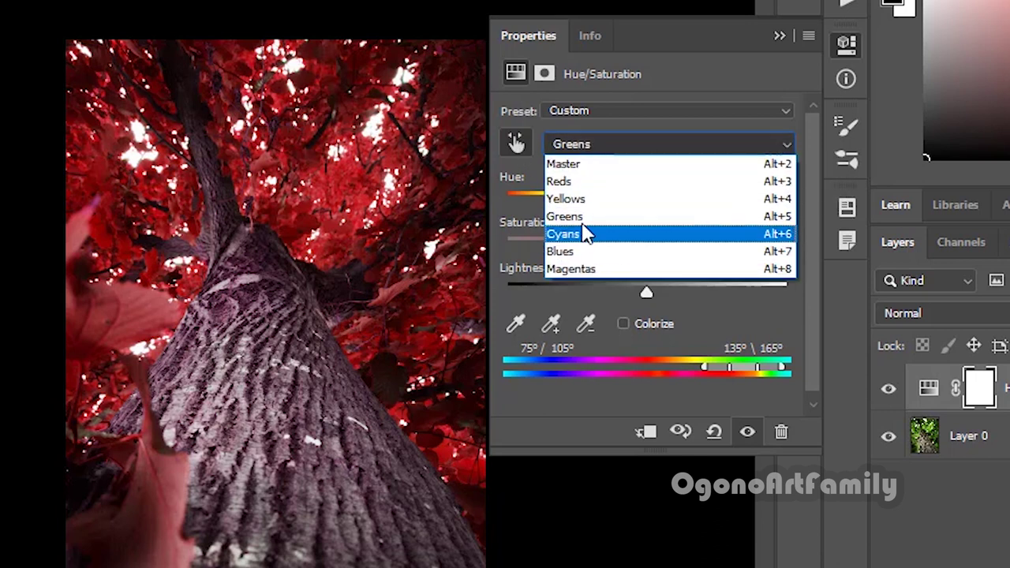
left_click(518, 140)
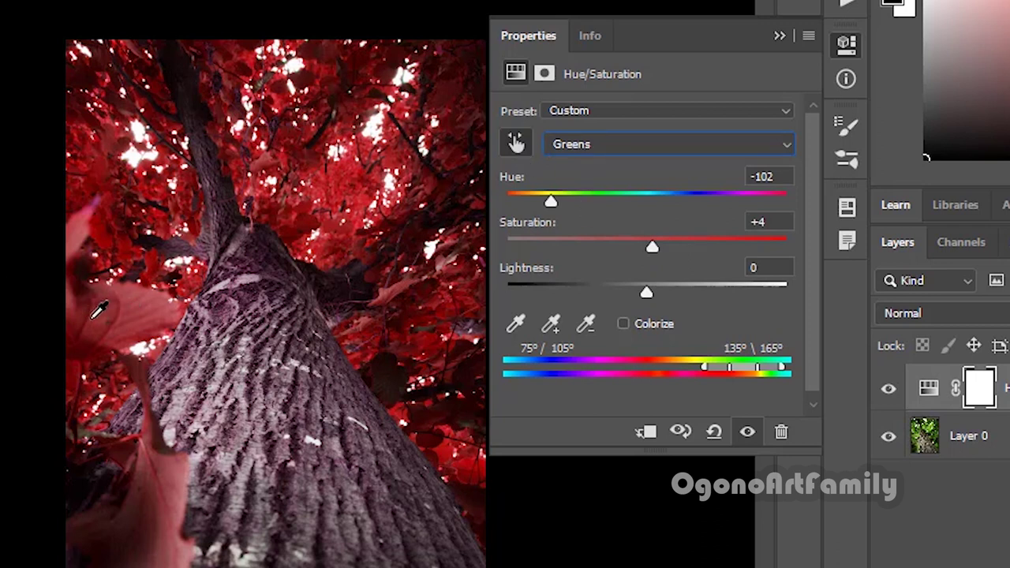
left_click(600, 145)
left_click(600, 144)
left_click(600, 144)
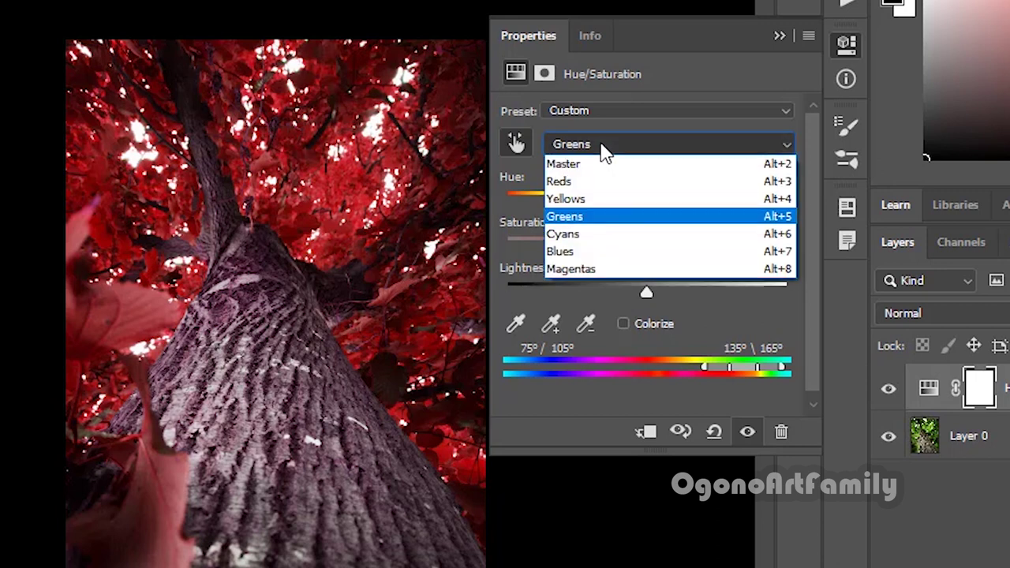
left_click(601, 145)
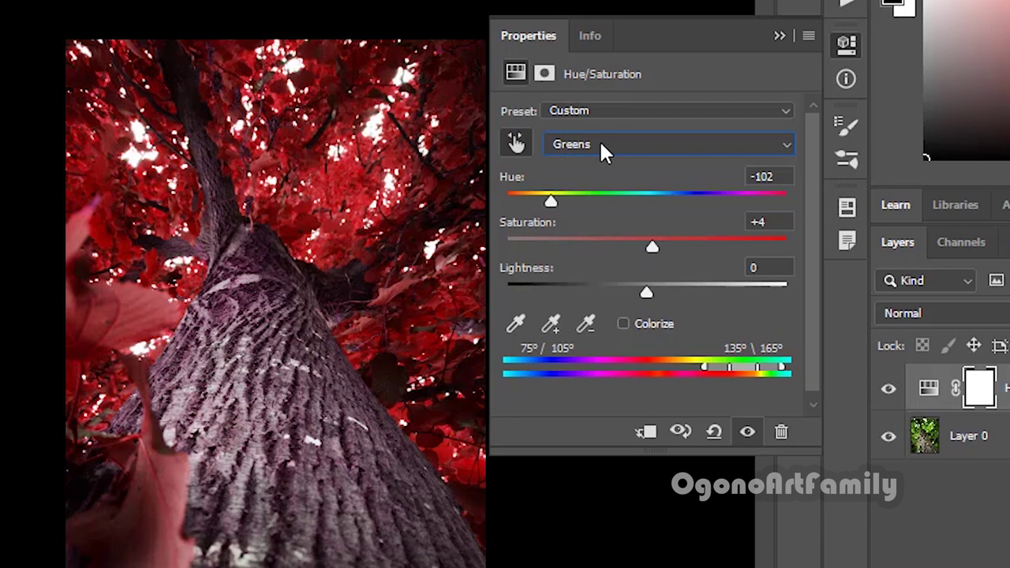